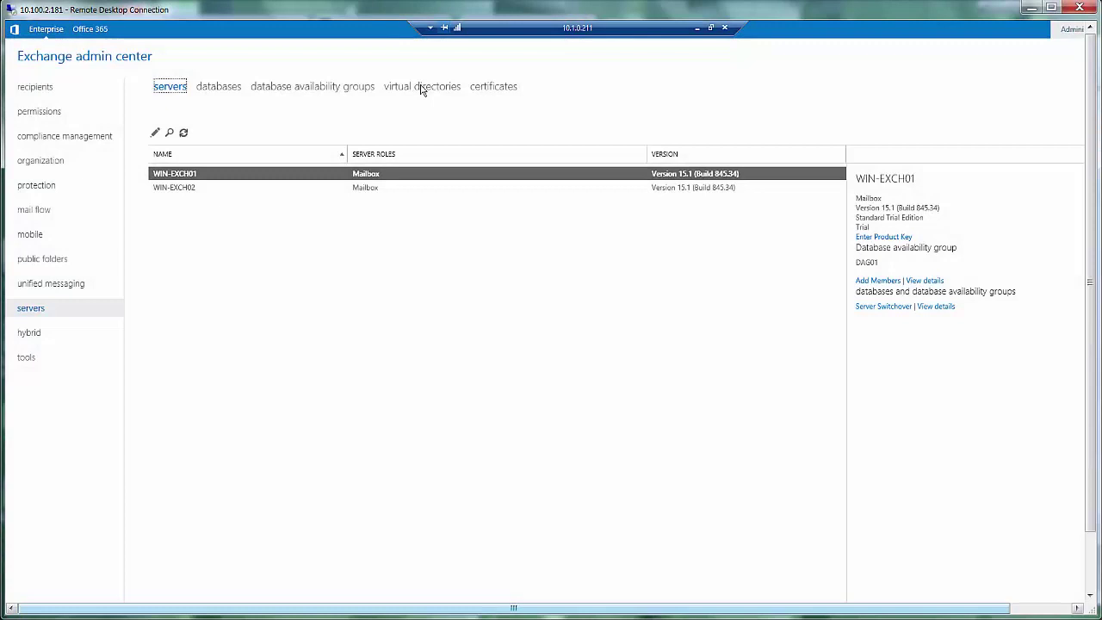
Step: Show the virtual directories list for both Exchange servers
click(422, 87)
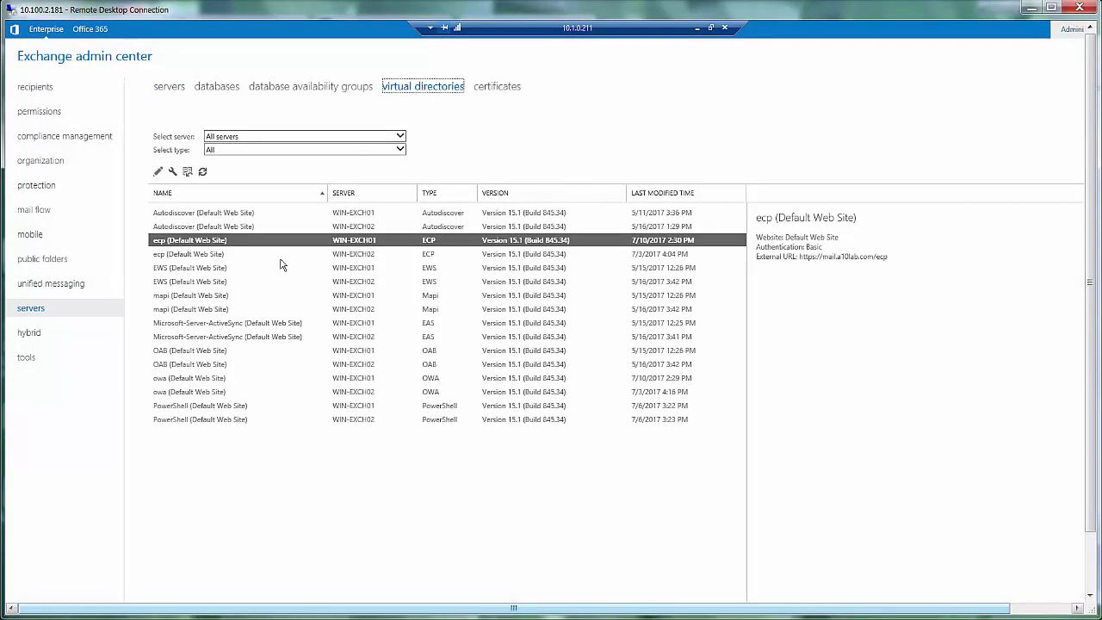
Step: Review the owa directory properties on WIN-EXCH01 without changes, then open its ecp directory properties
click(199, 378)
double_click(199, 379)
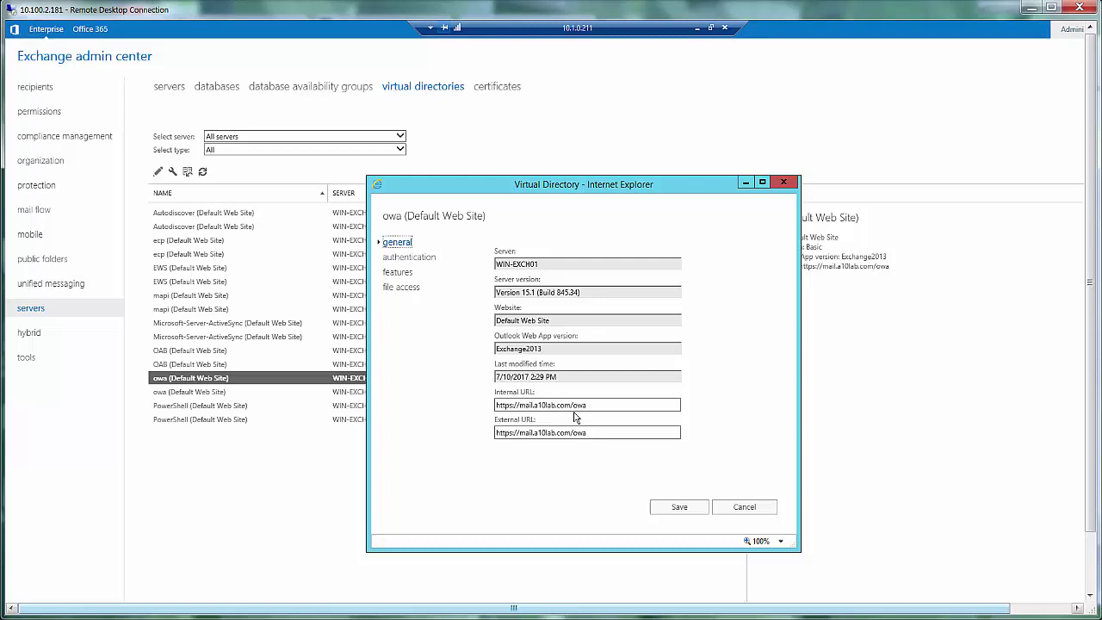
click(742, 506)
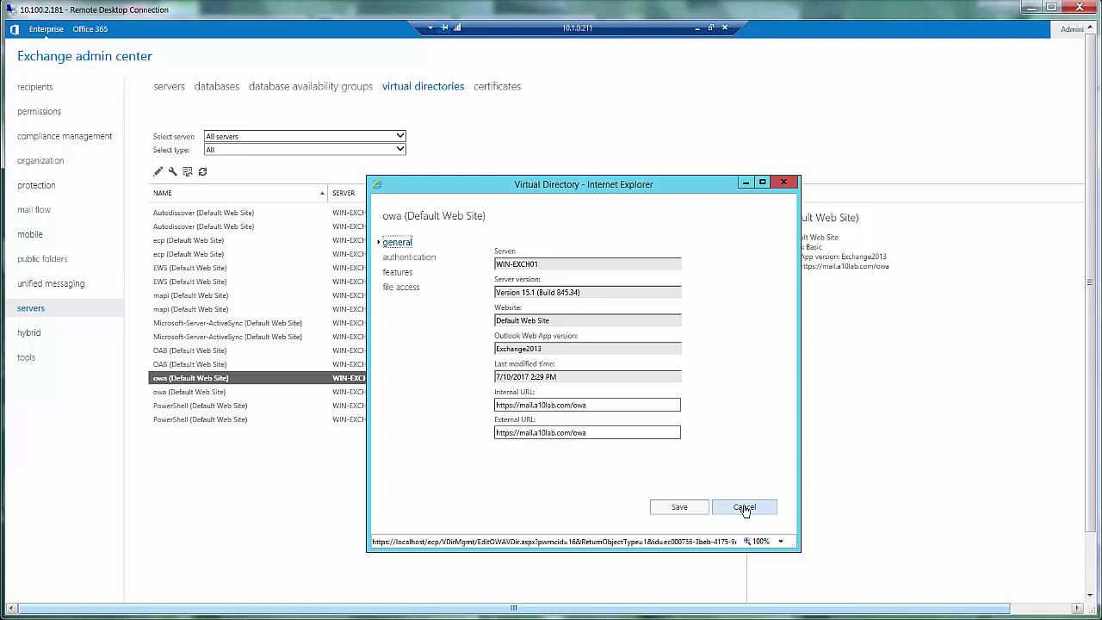
click(197, 244)
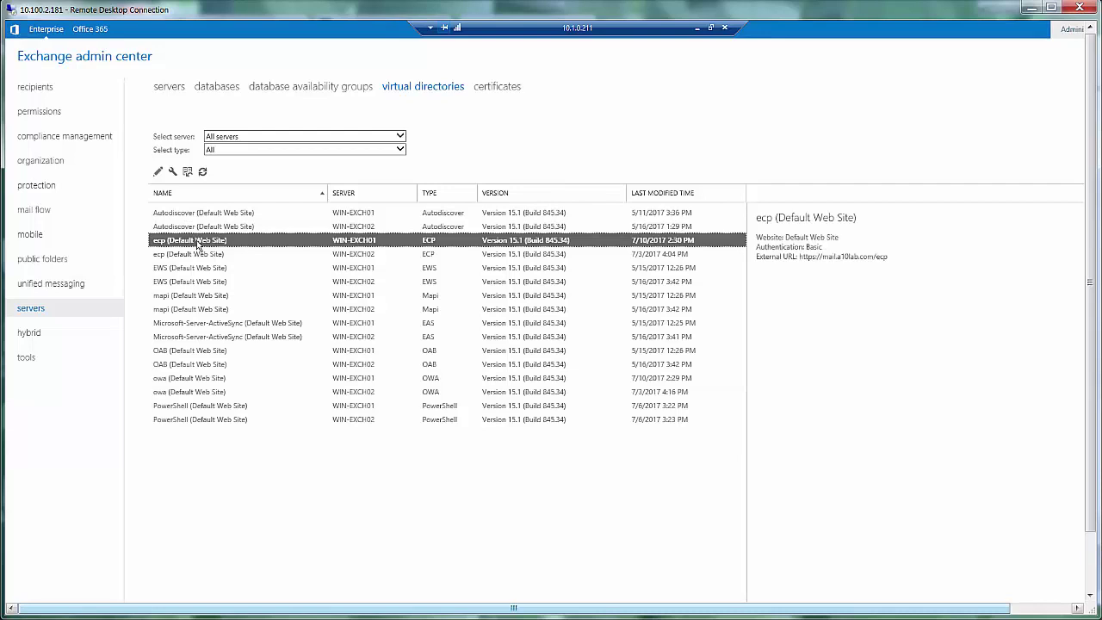
double_click(197, 244)
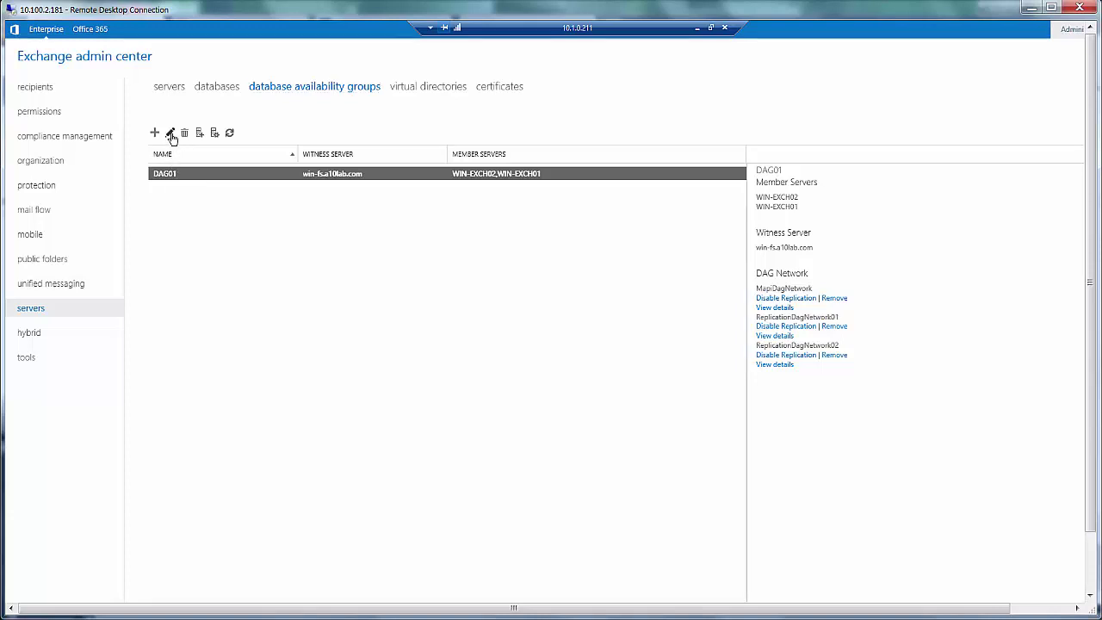
Step: Open DAG01's properties to look over its settings
click(170, 133)
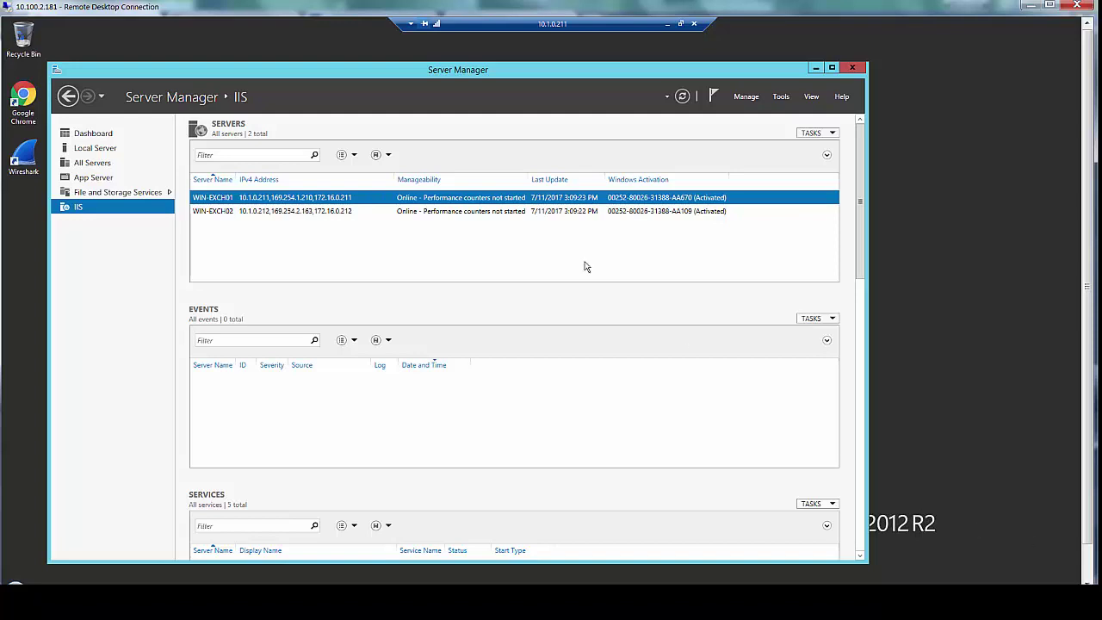
Step: Open IIS Manager for WIN-EXCH01 and view the SSL Settings of owa under Default Web Site
right_click(317, 200)
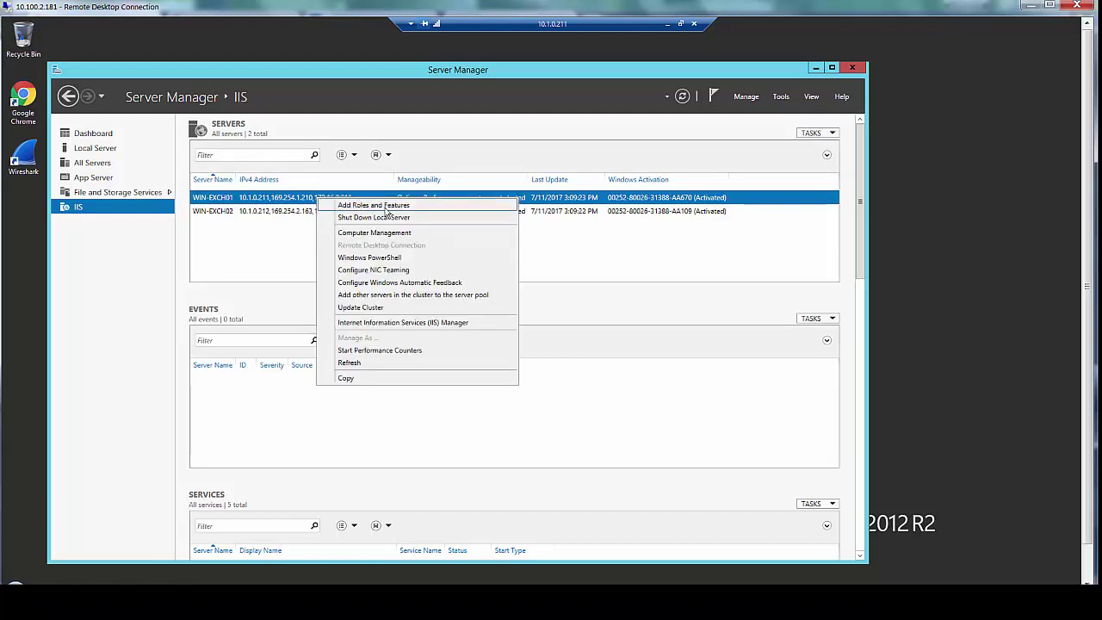
click(376, 323)
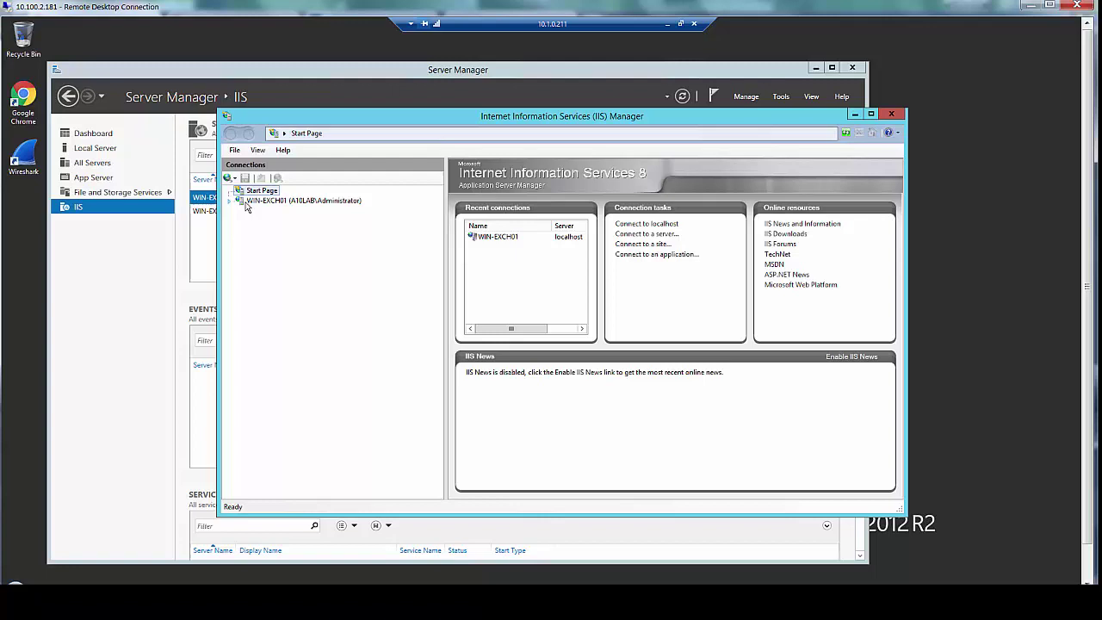
click(232, 203)
click(229, 202)
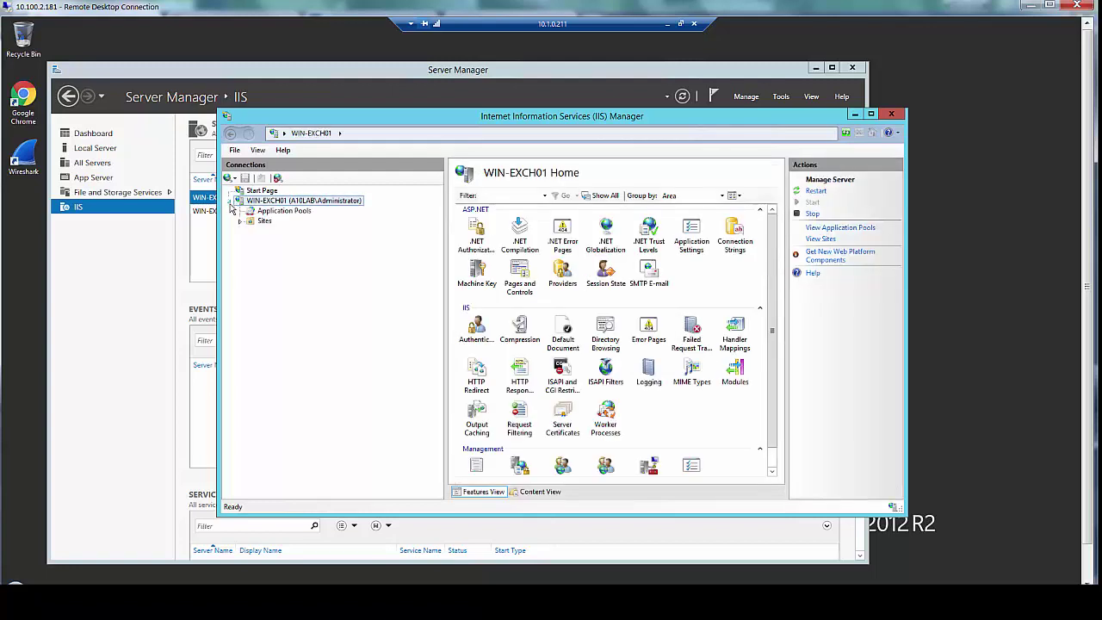
click(240, 222)
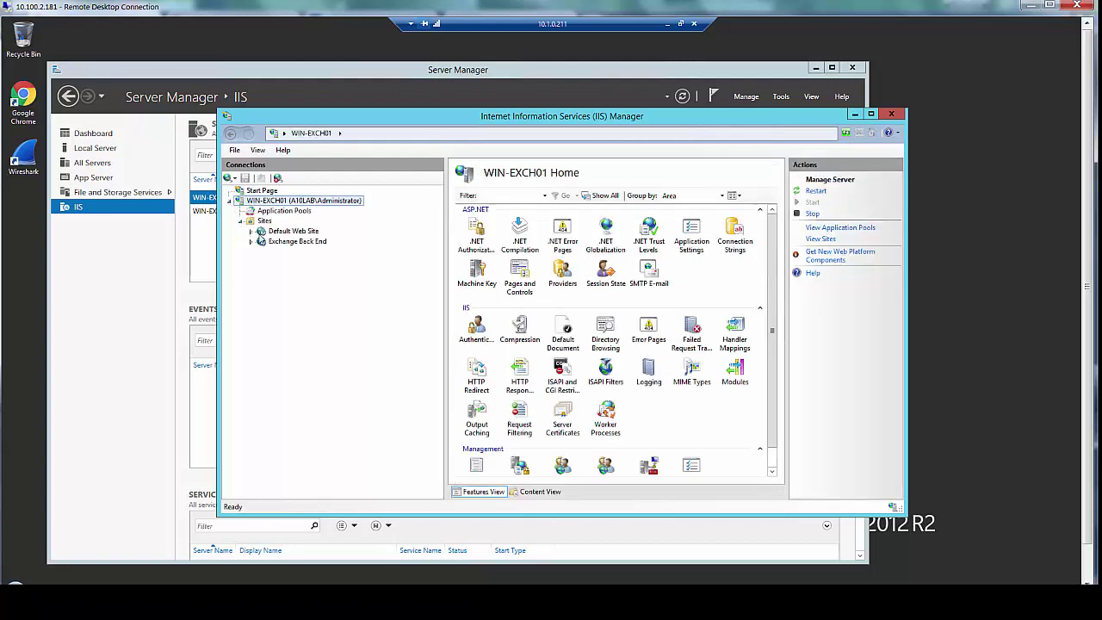
click(251, 230)
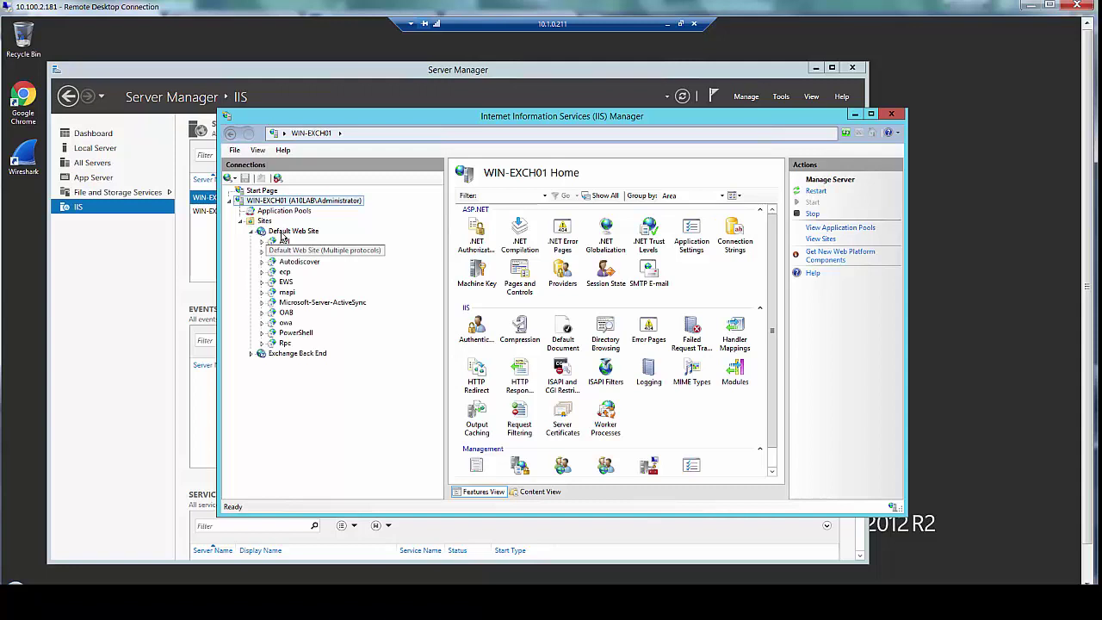
click(282, 234)
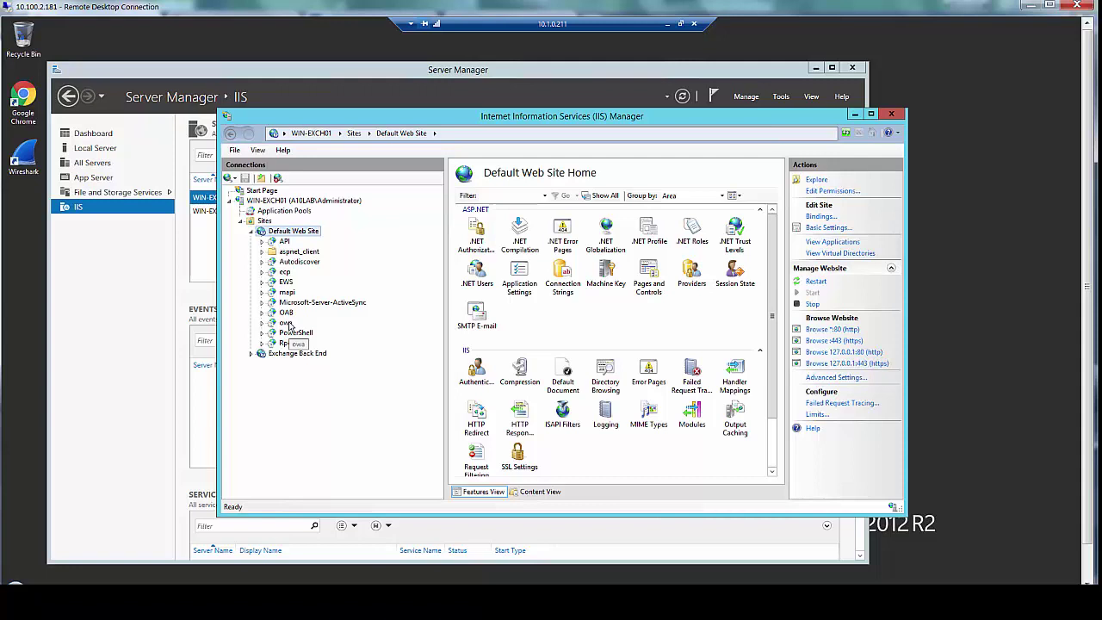
click(286, 323)
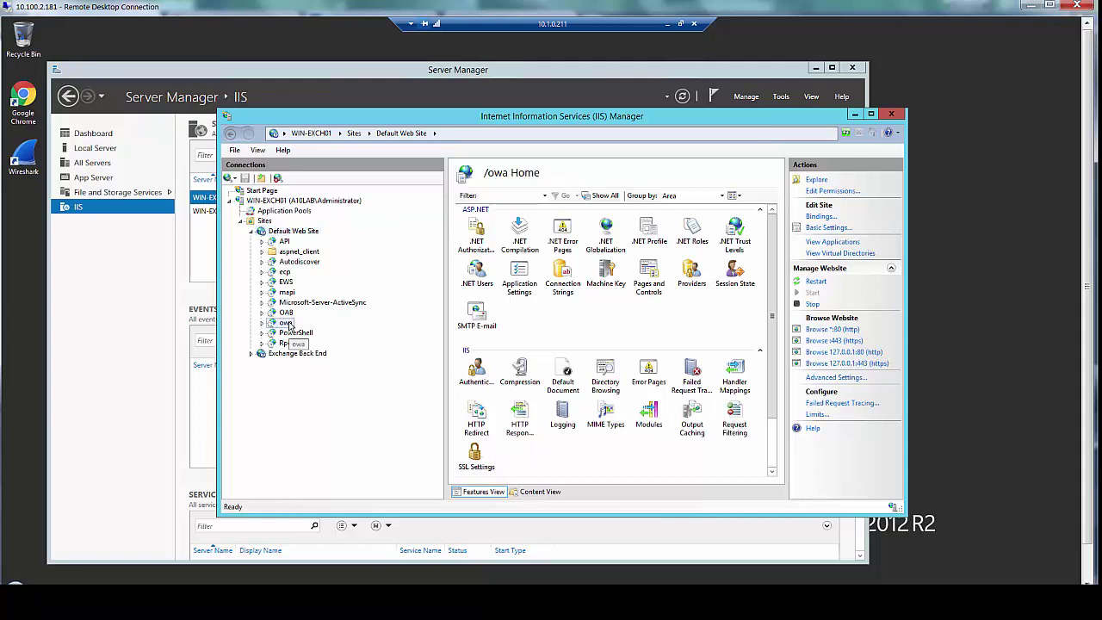
double_click(477, 456)
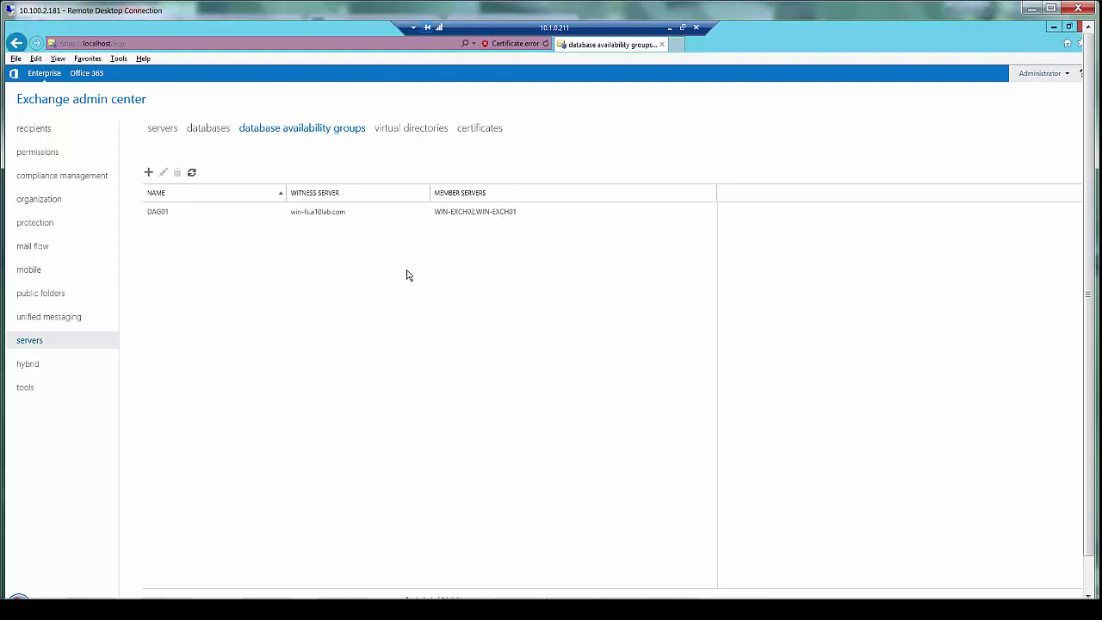
Step: Open WIN-EXCH01's Exchange Server properties from the servers list
scroll(79, 253, down, 1)
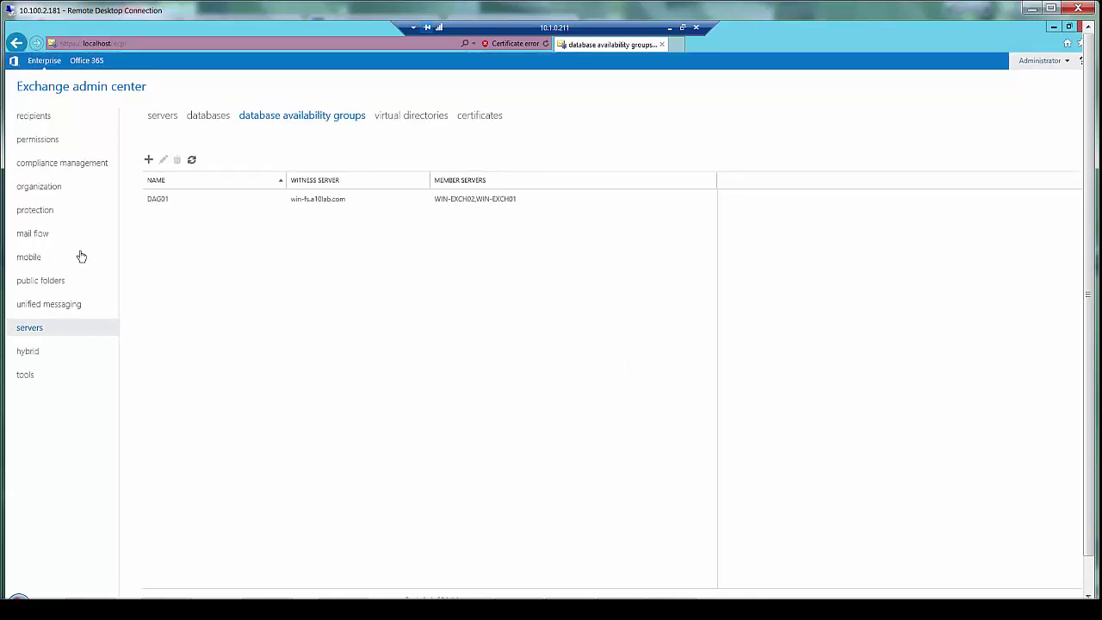
click(163, 115)
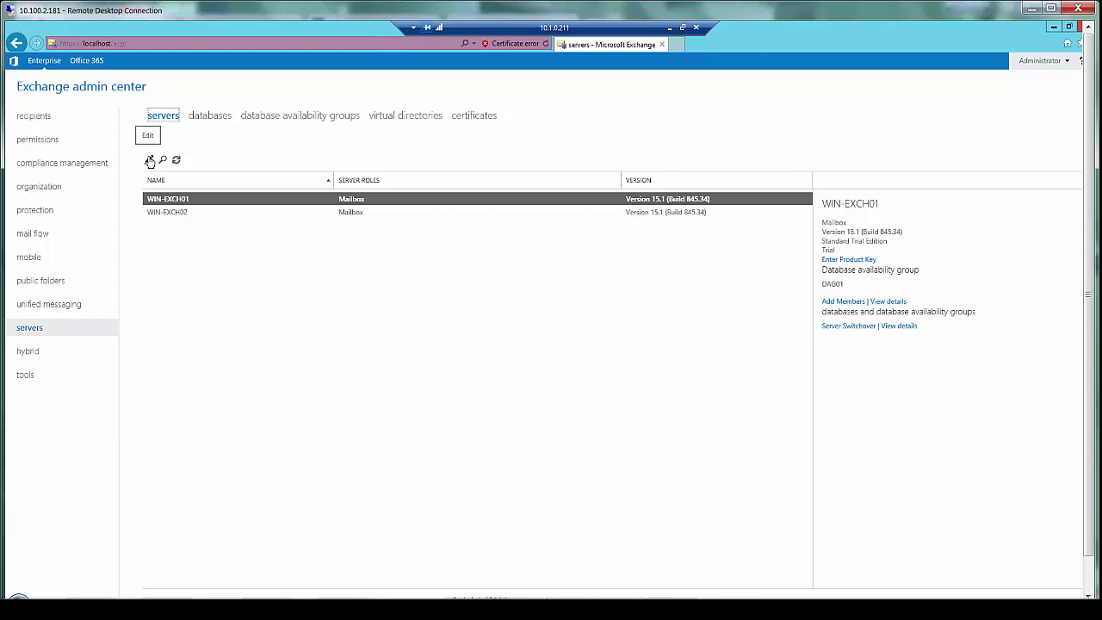
click(150, 161)
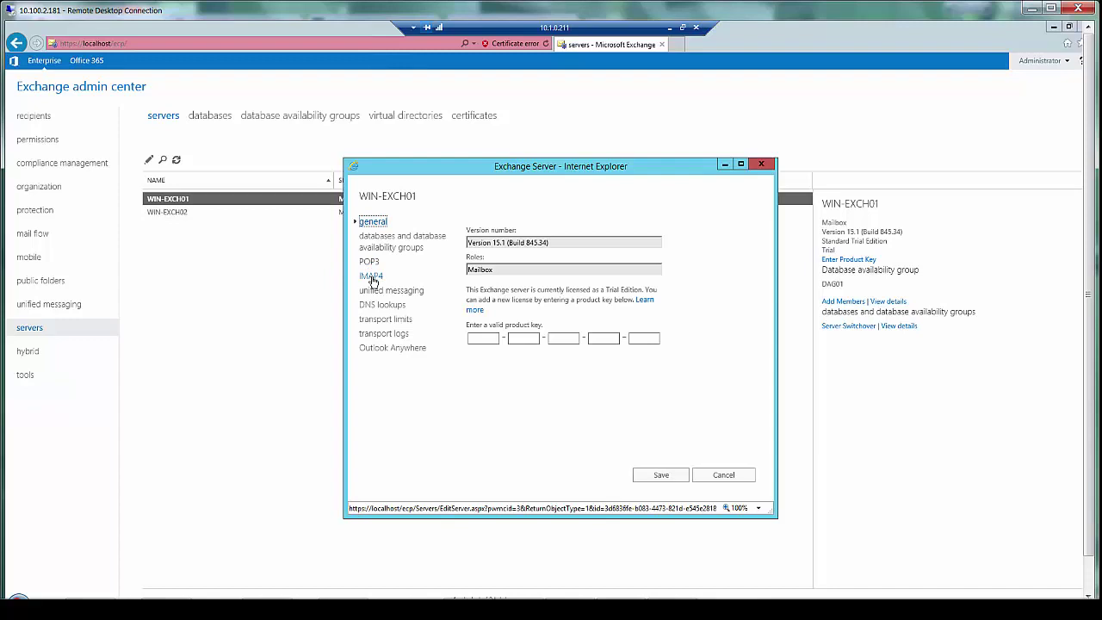
Step: Inspect WIN-EXCH01's POP3 IPv4 connections on ports 110 and 995, then cancel unchanged
click(373, 262)
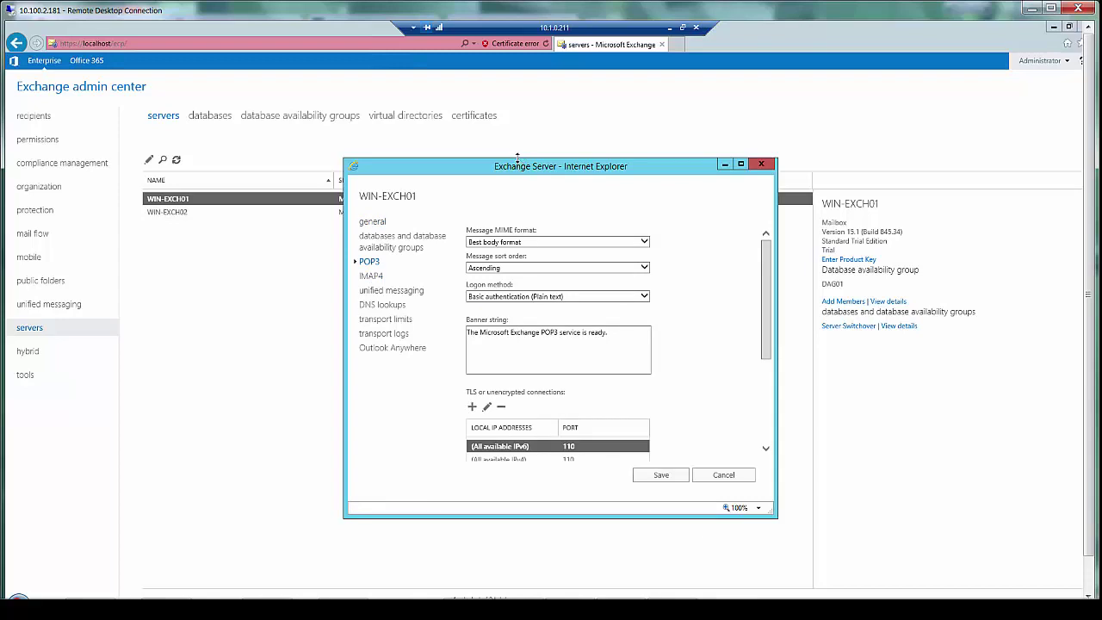
drag(520, 159, 540, 77)
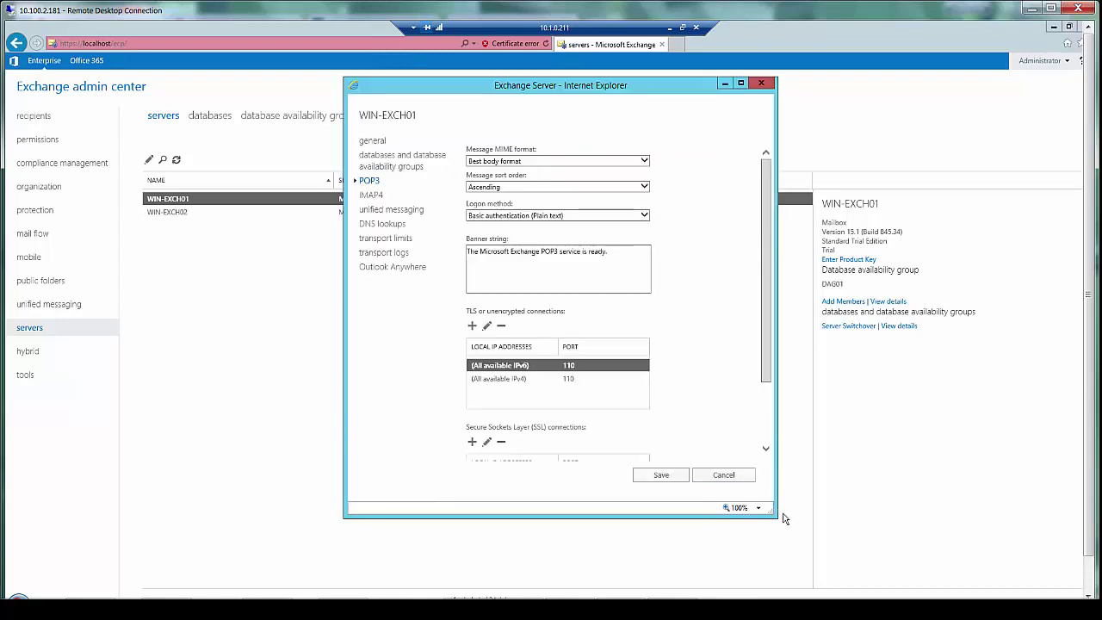
drag(832, 543, 892, 567)
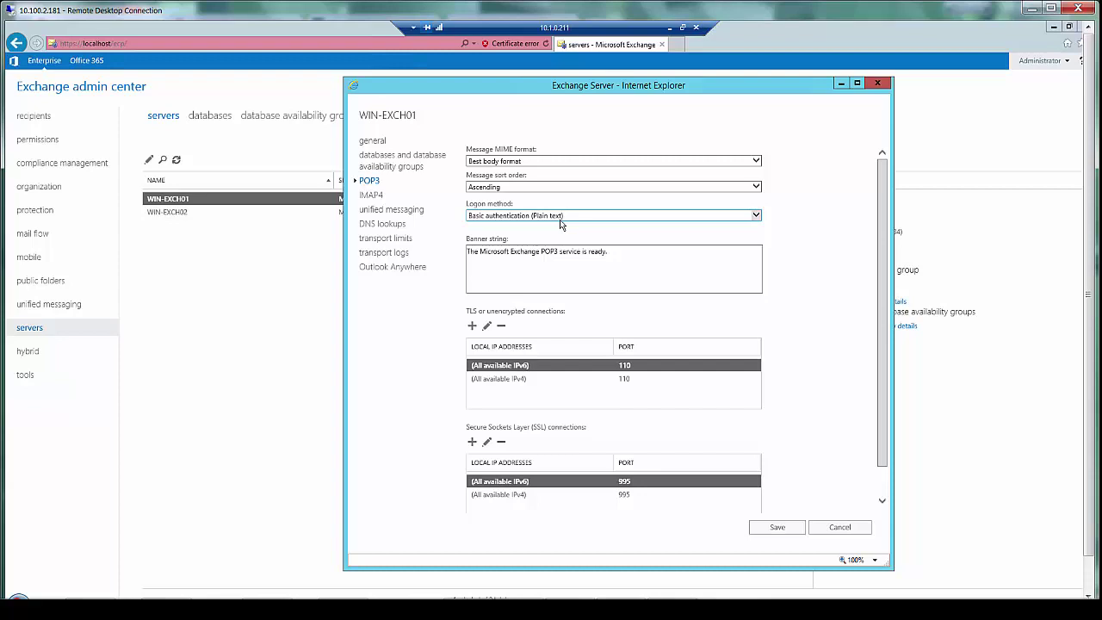
click(517, 380)
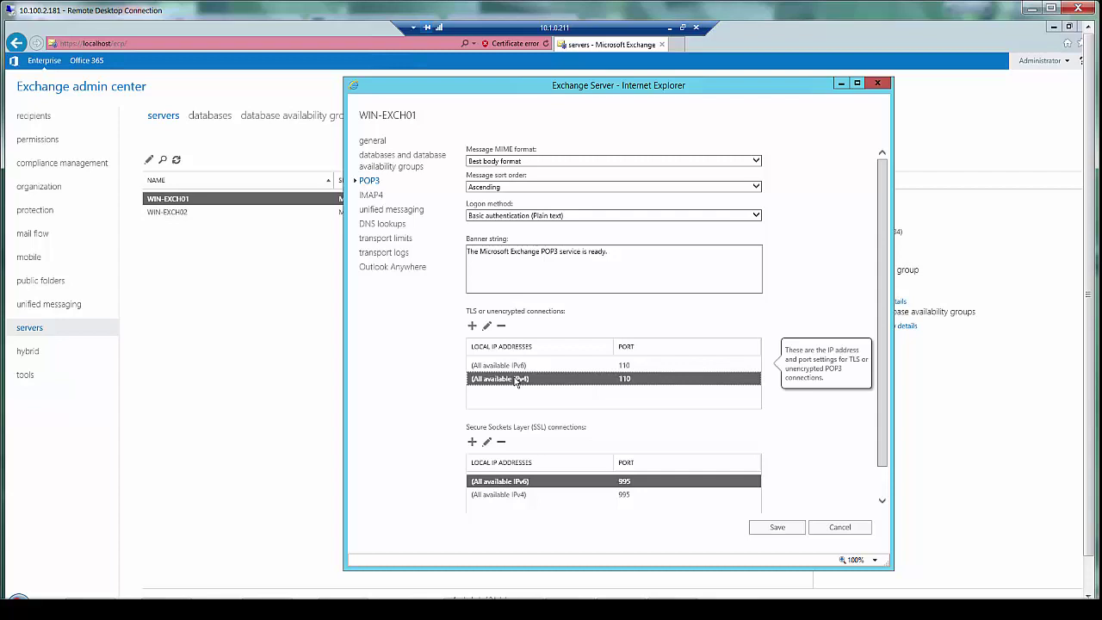
scroll(887, 434, down, 1)
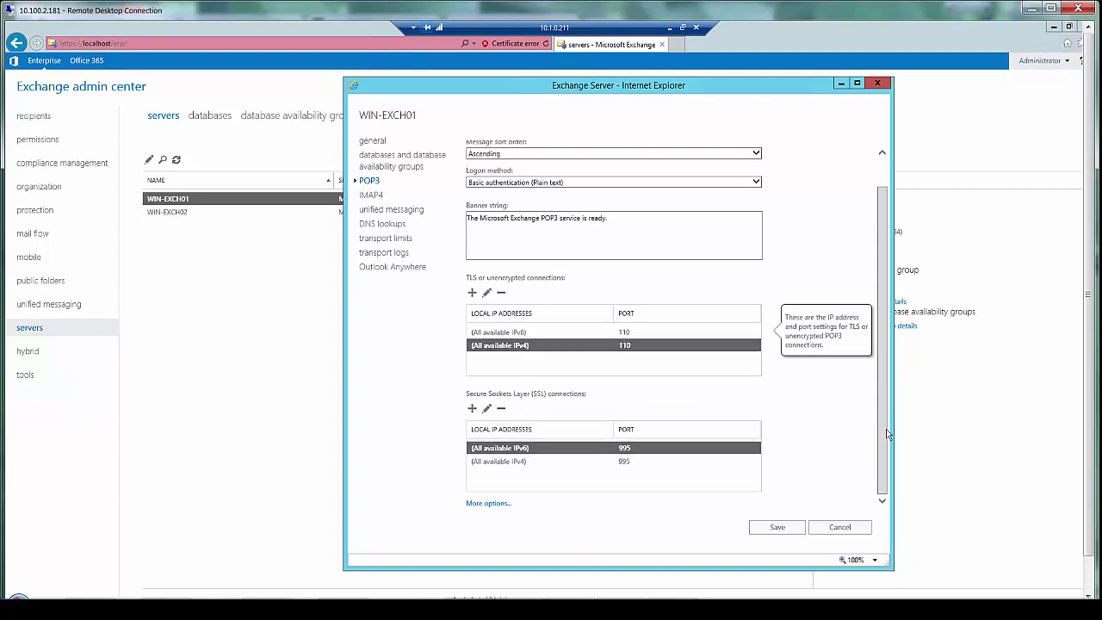
click(624, 462)
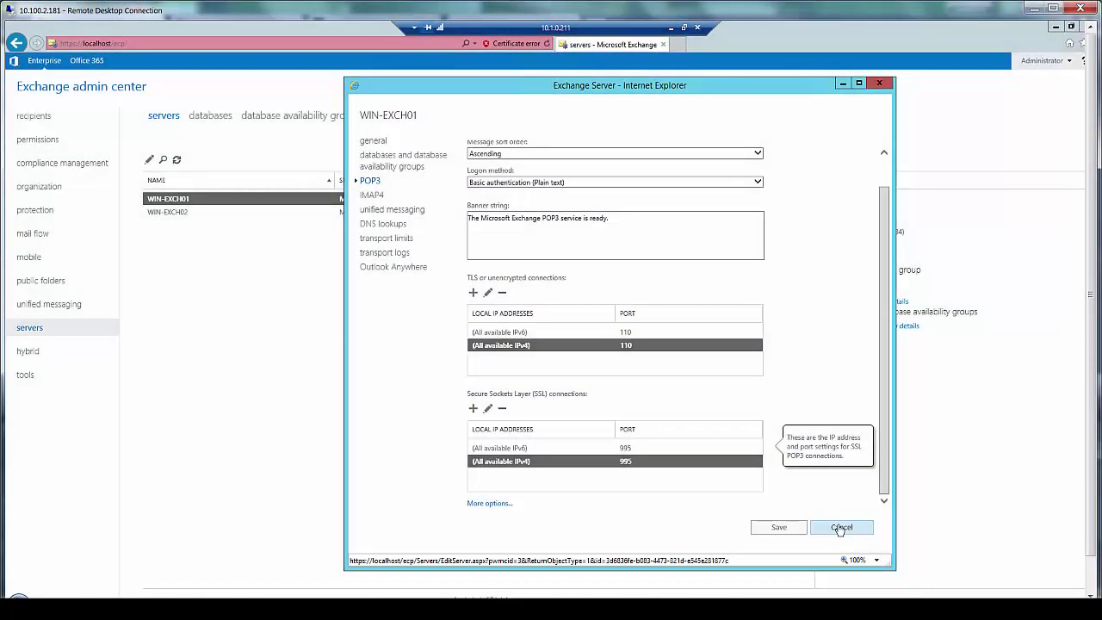
click(840, 527)
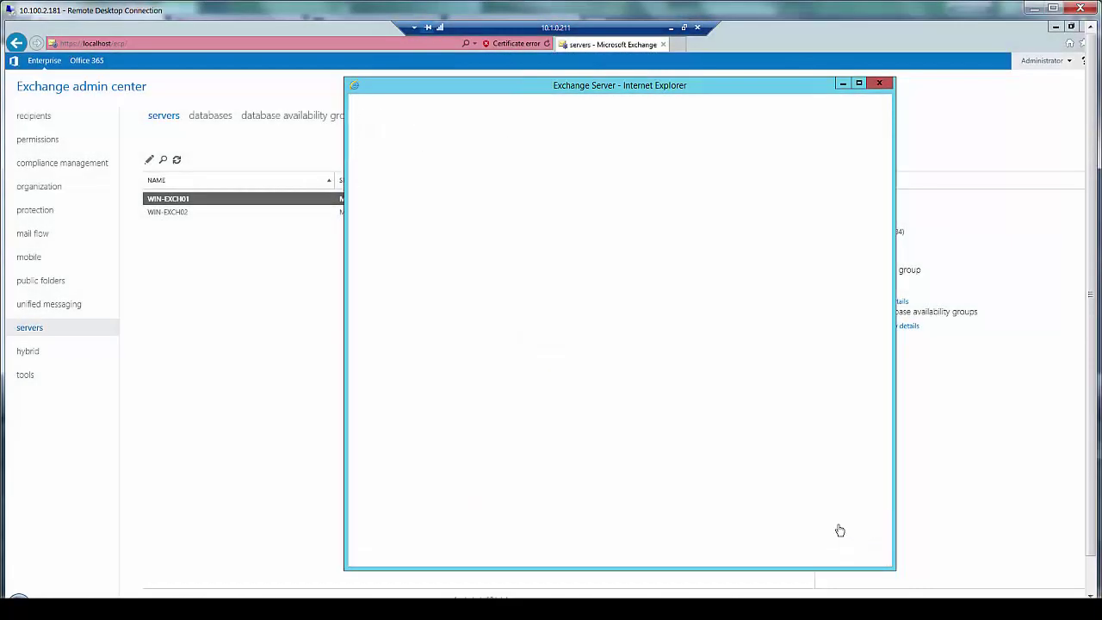
Step: Reopen WIN-EXCH01's properties and inspect its IMAP4 IPv4 connection on port 143
click(151, 161)
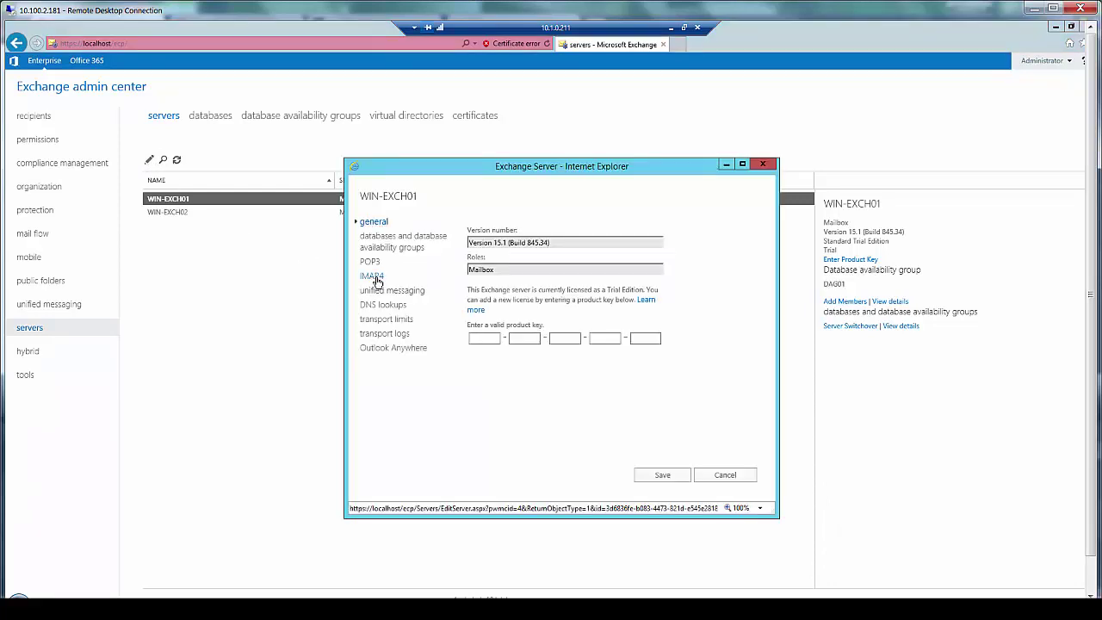
click(372, 275)
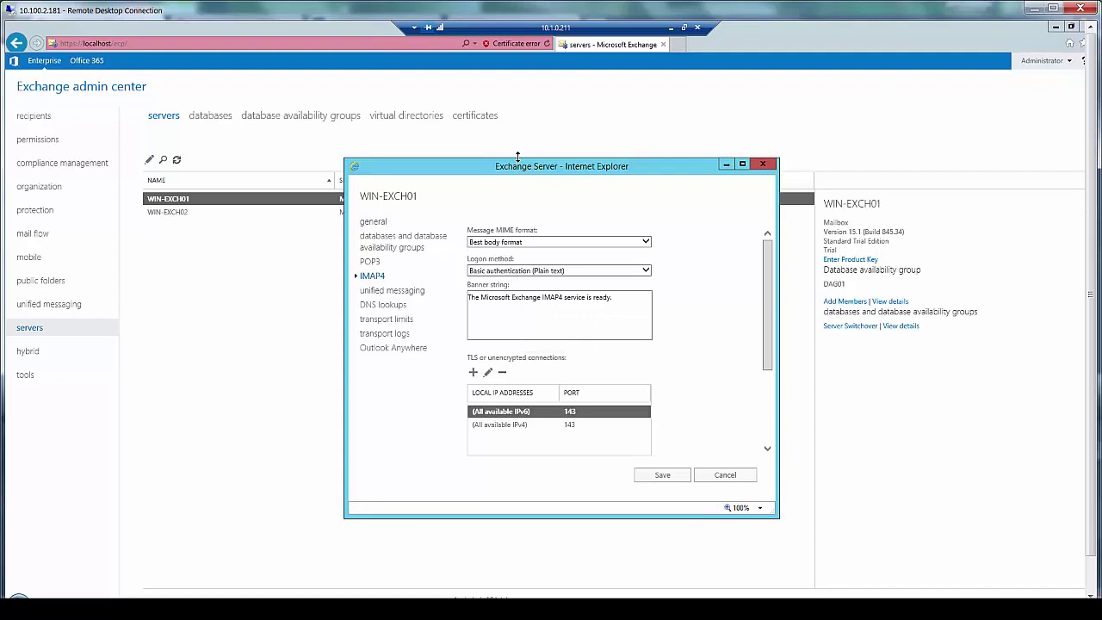
drag(518, 154, 528, 82)
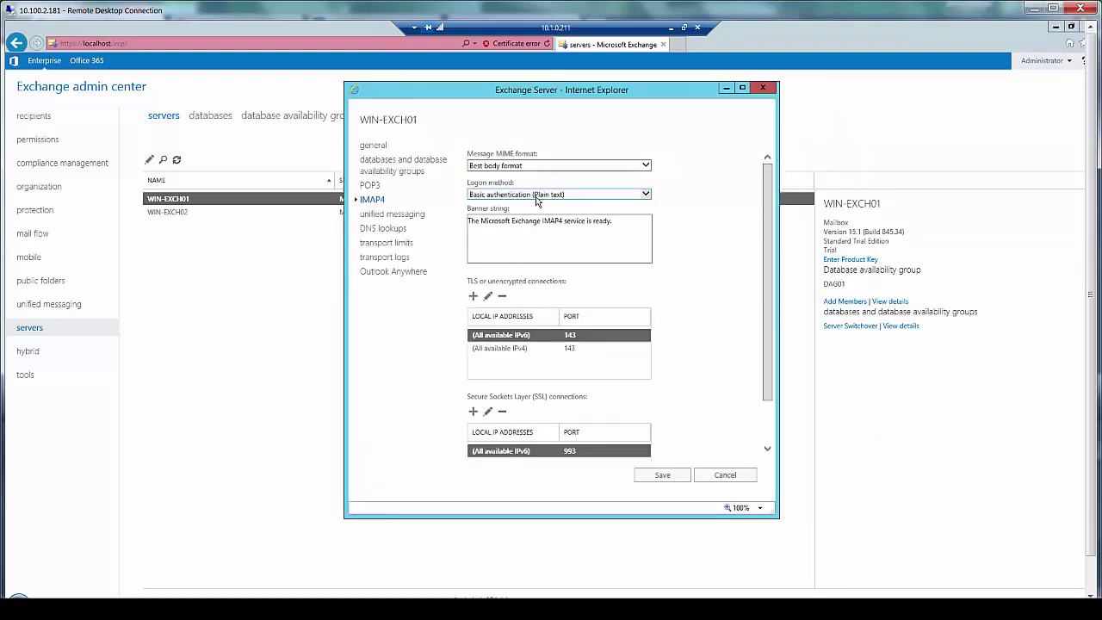
click(519, 349)
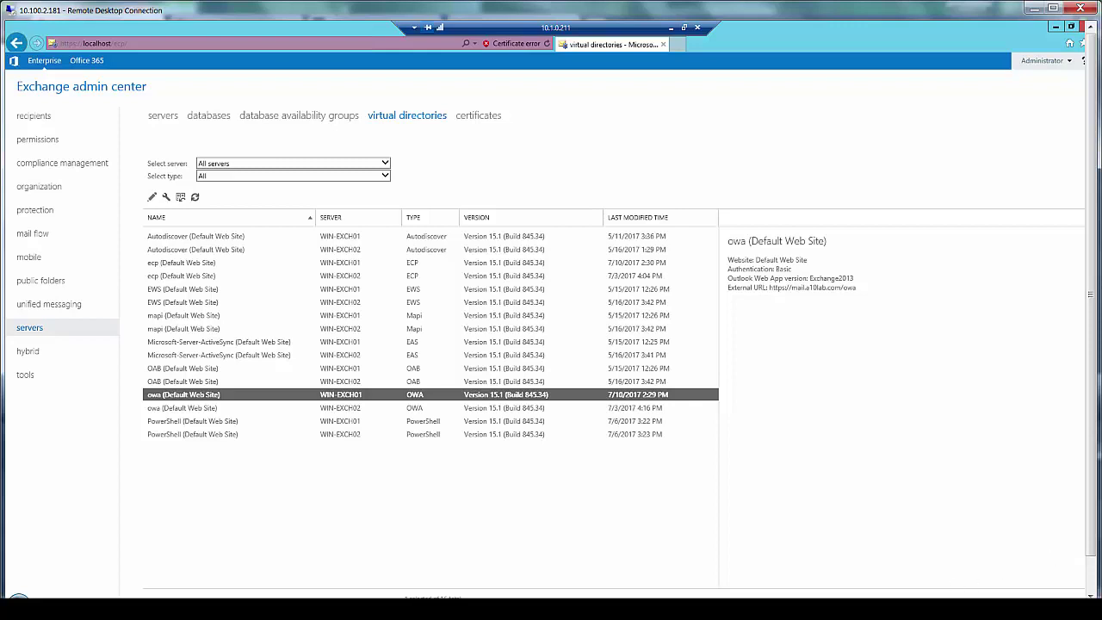
Step: Open WIN-EXCH01's owa directory properties and view its authentication settings
double_click(184, 396)
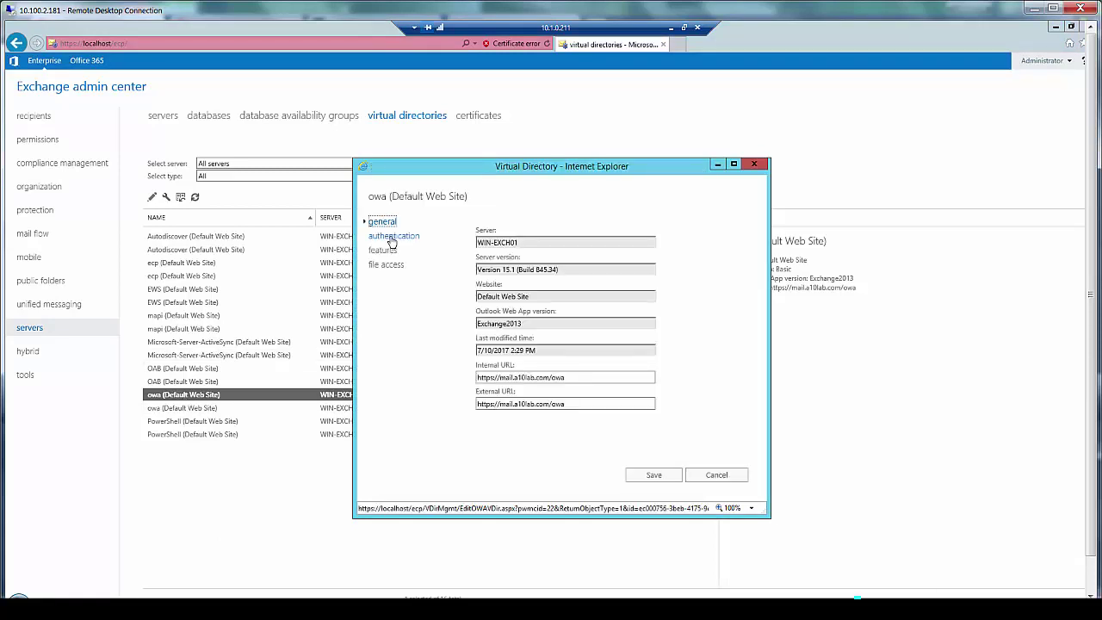
click(391, 237)
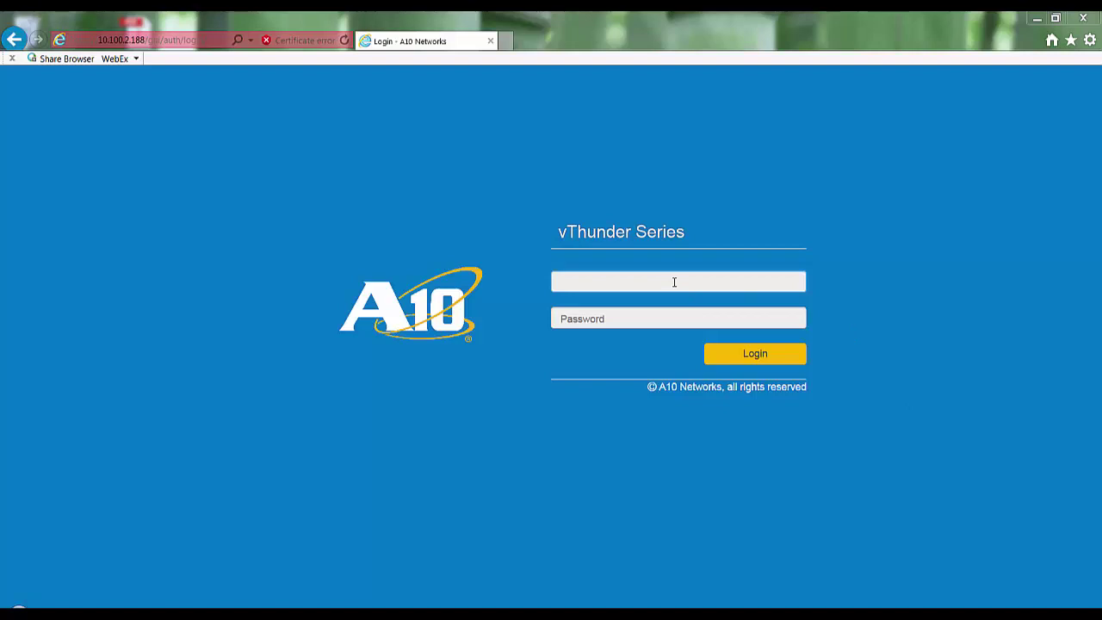
Step: Log in to the vThunder device with the admin username and password, then open System > App Template
text(admin)
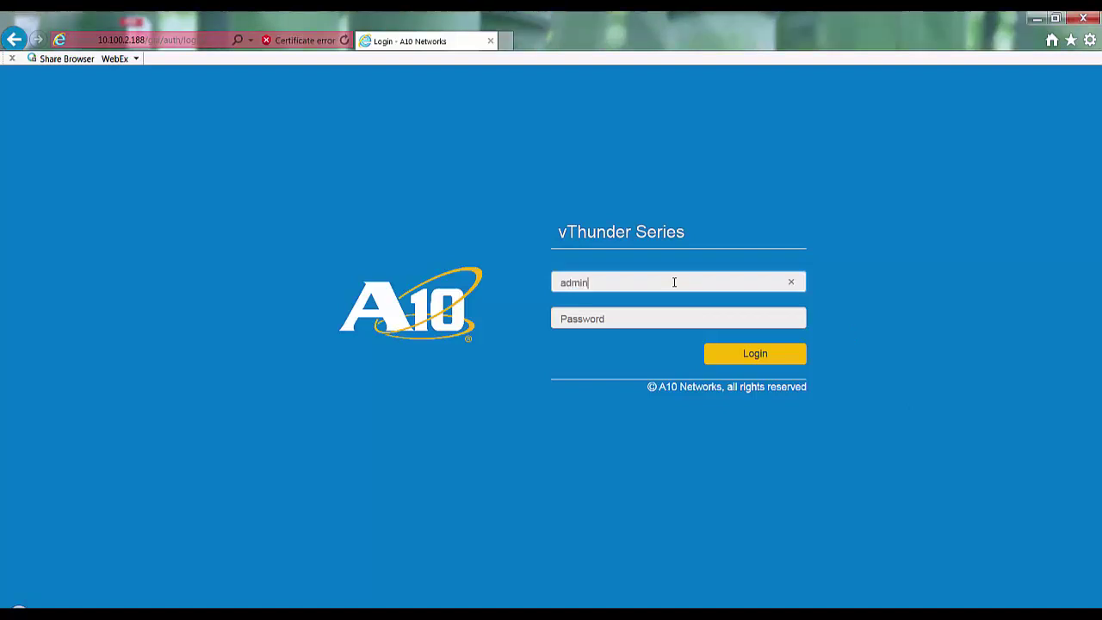
key(Tab)
text(a10)
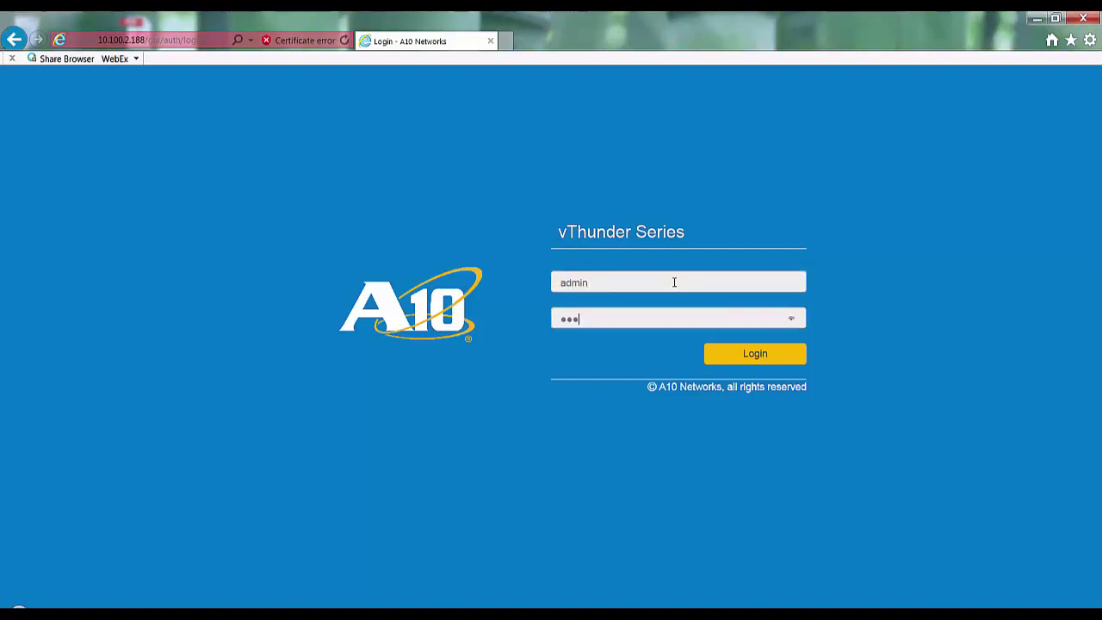
click(725, 355)
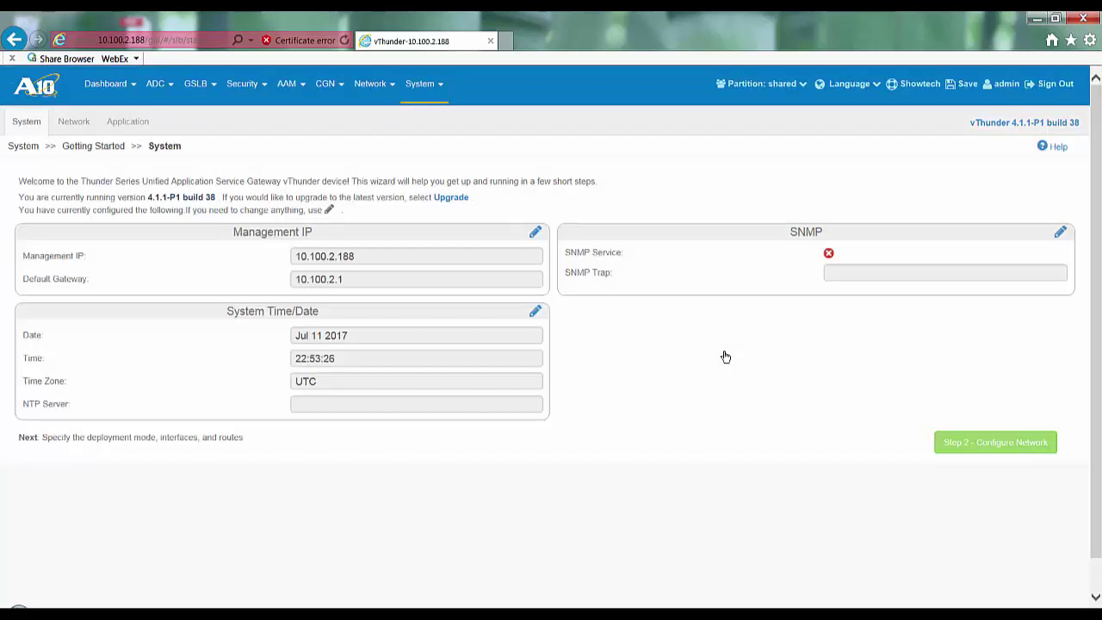
mouse_move(423, 89)
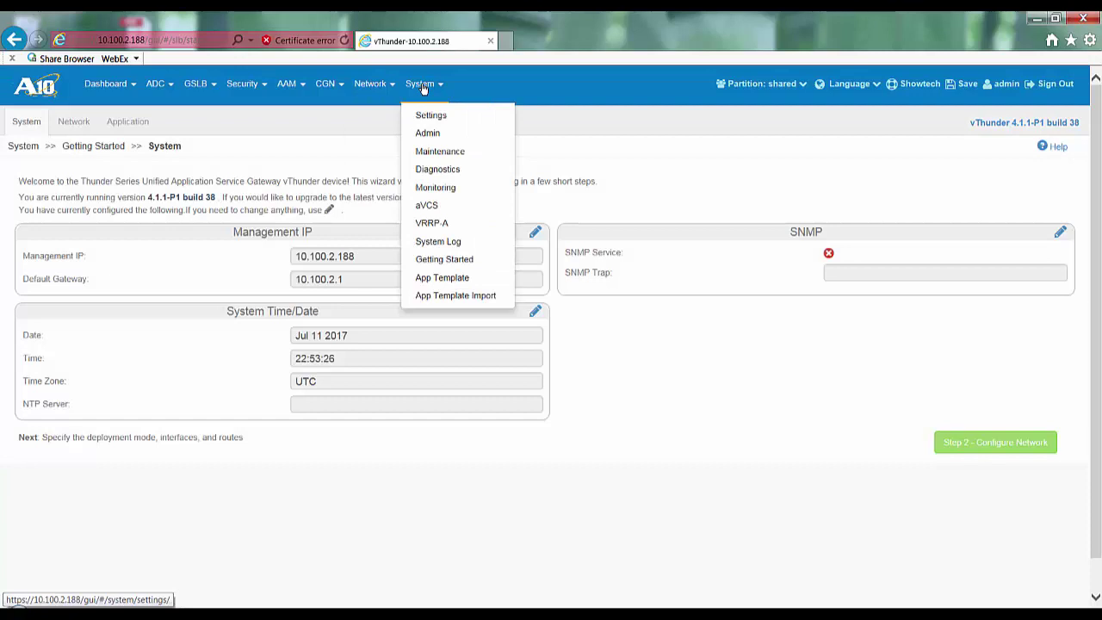
click(442, 278)
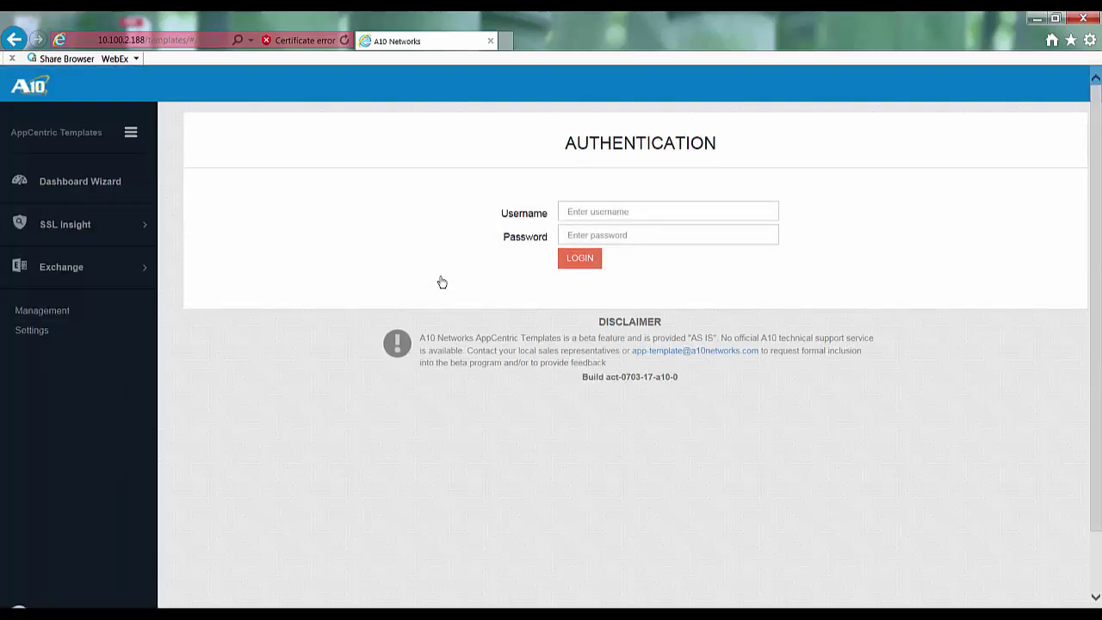
Step: Sign in to AppCentric Templates, dismiss the save-password prompt, and expand Exchange in the sidebar
click(642, 211)
text(admin)
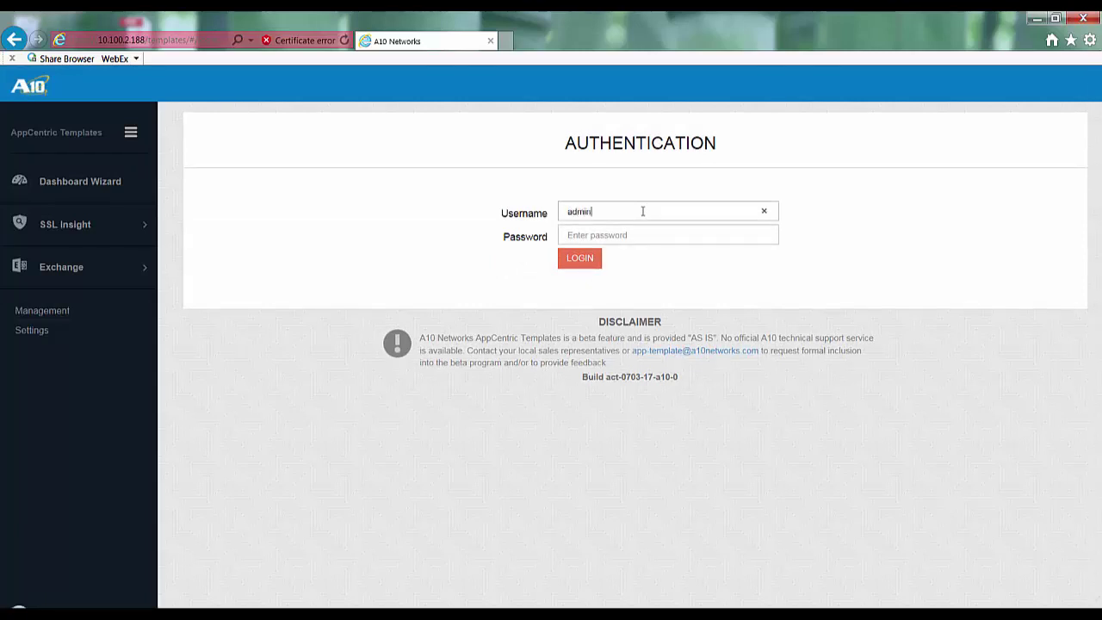
key(Tab)
text(a10)
click(590, 257)
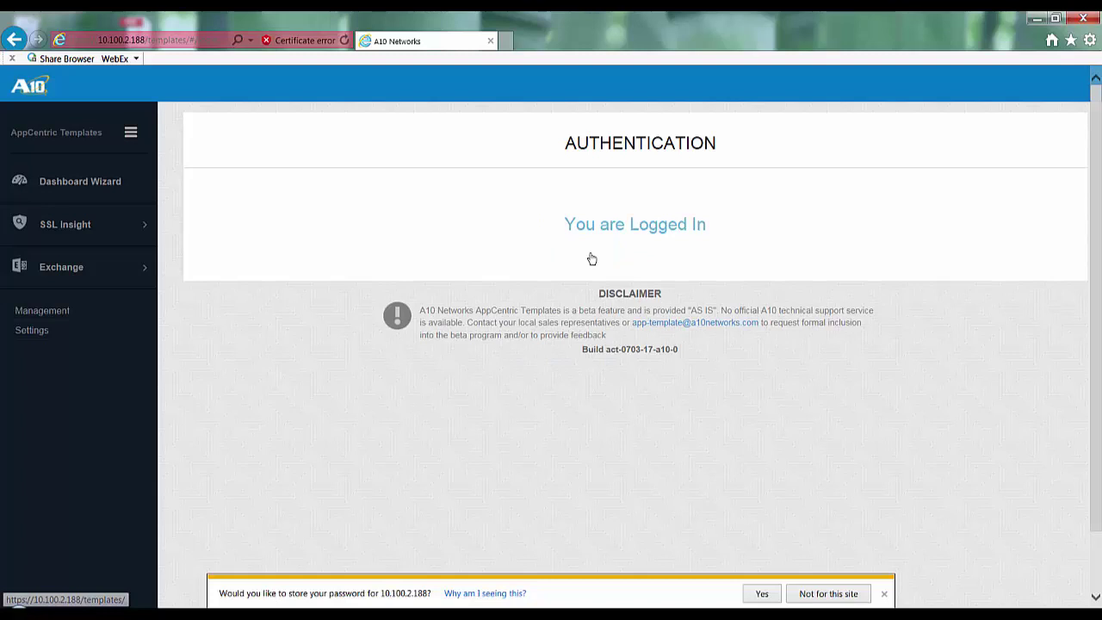
click(884, 594)
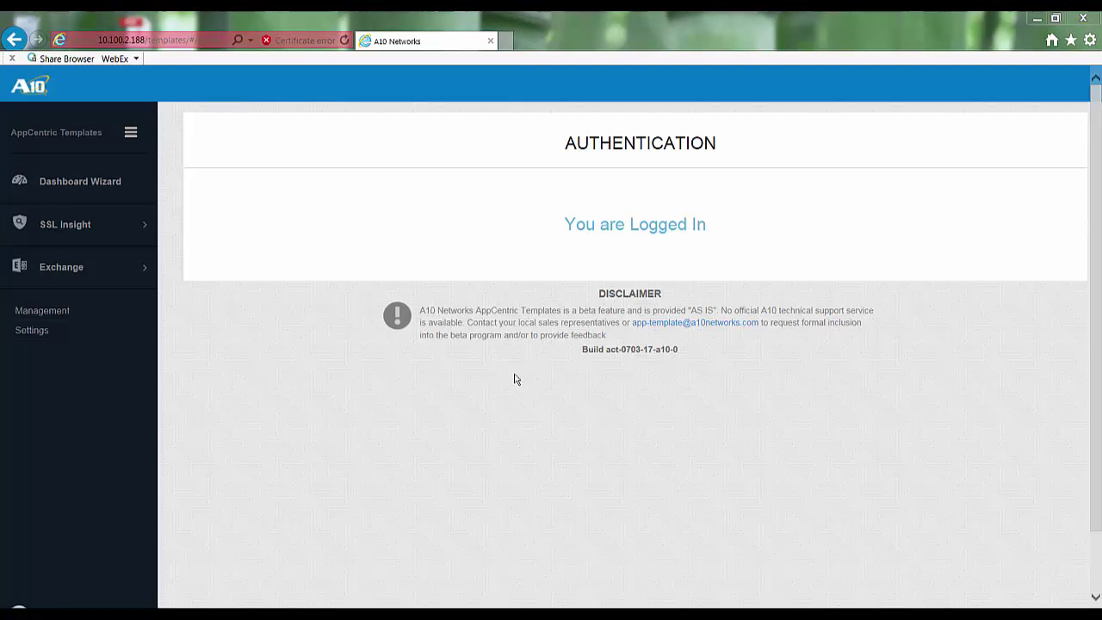
click(69, 269)
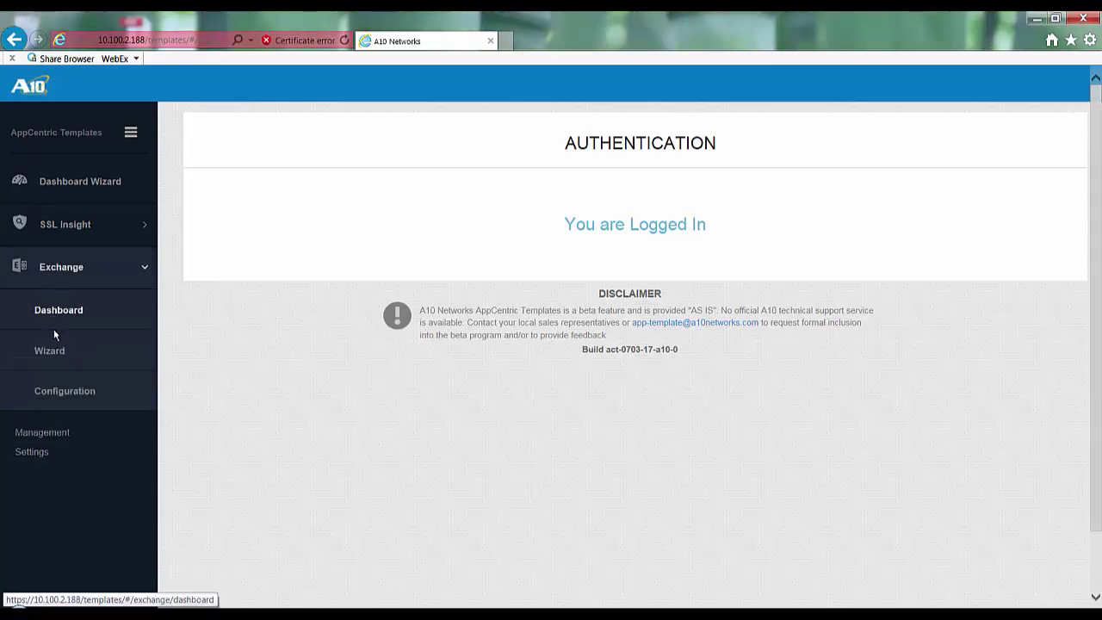
Step: Launch the Exchange wizard and choose the Inline deployment topology instead of Source-NAT
click(52, 352)
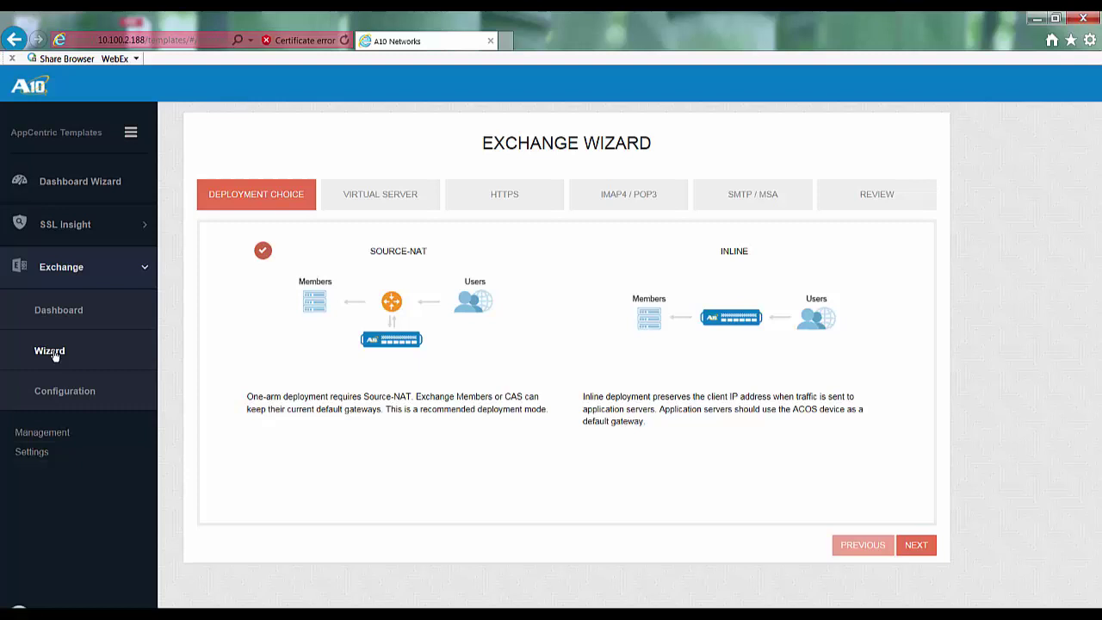
mouse_move(702, 348)
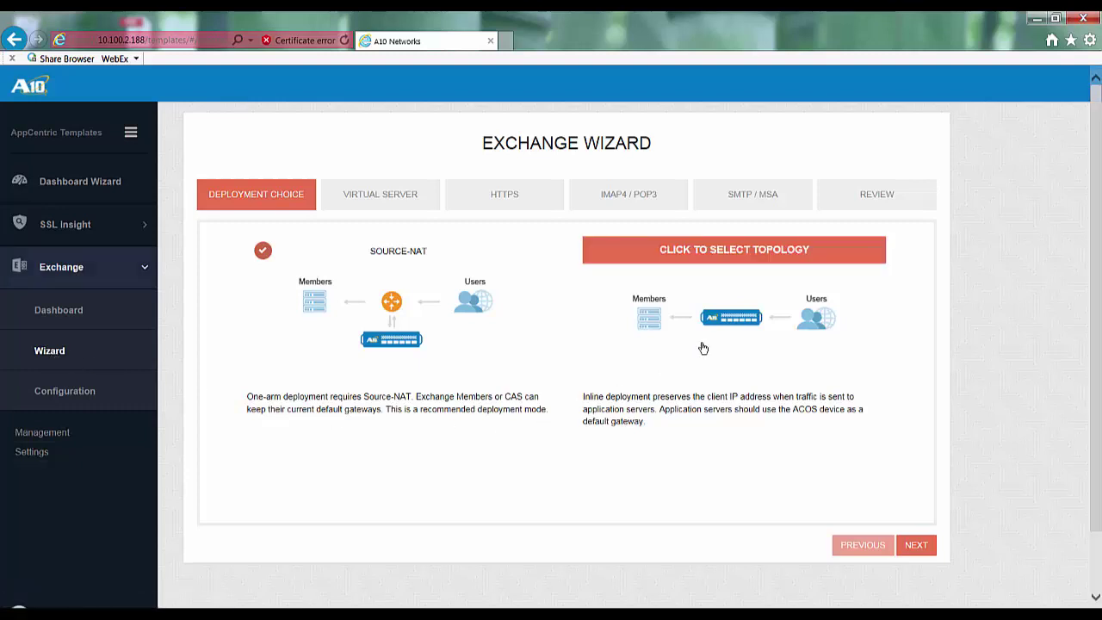
click(734, 327)
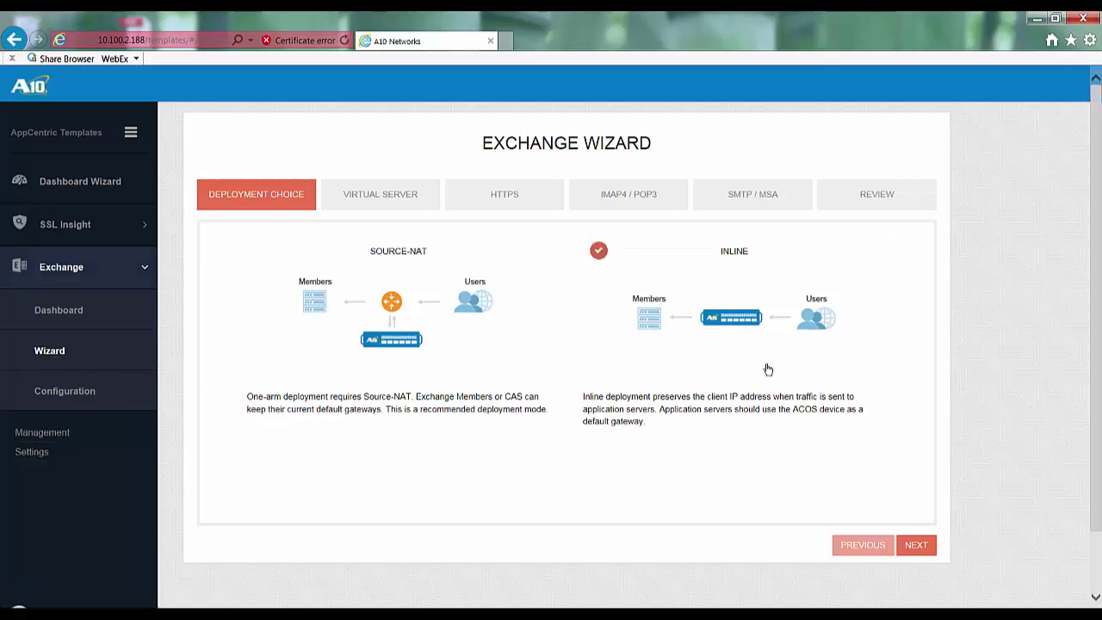
Step: Set the virtual server VIP to 190.51.100.74
click(916, 545)
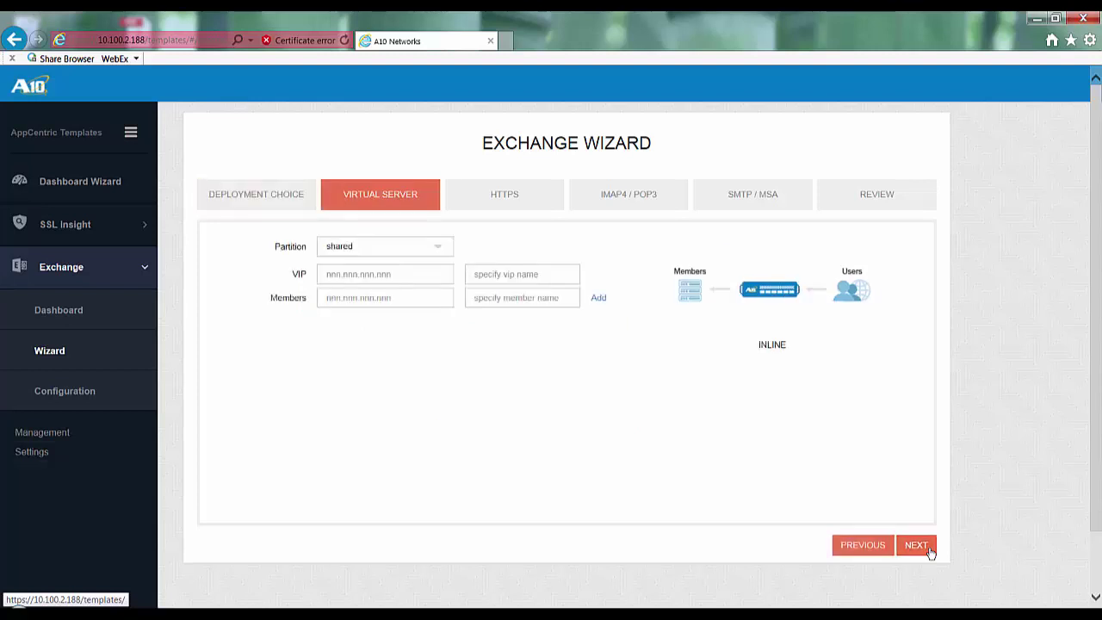
click(350, 273)
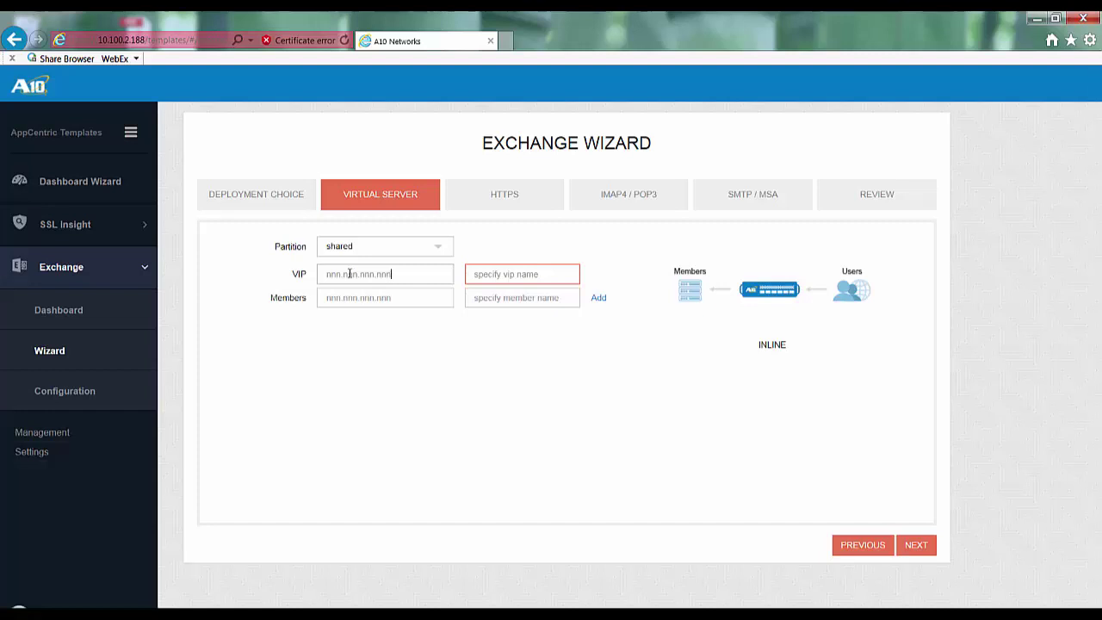
text(190.51.100.74)
key(Tab)
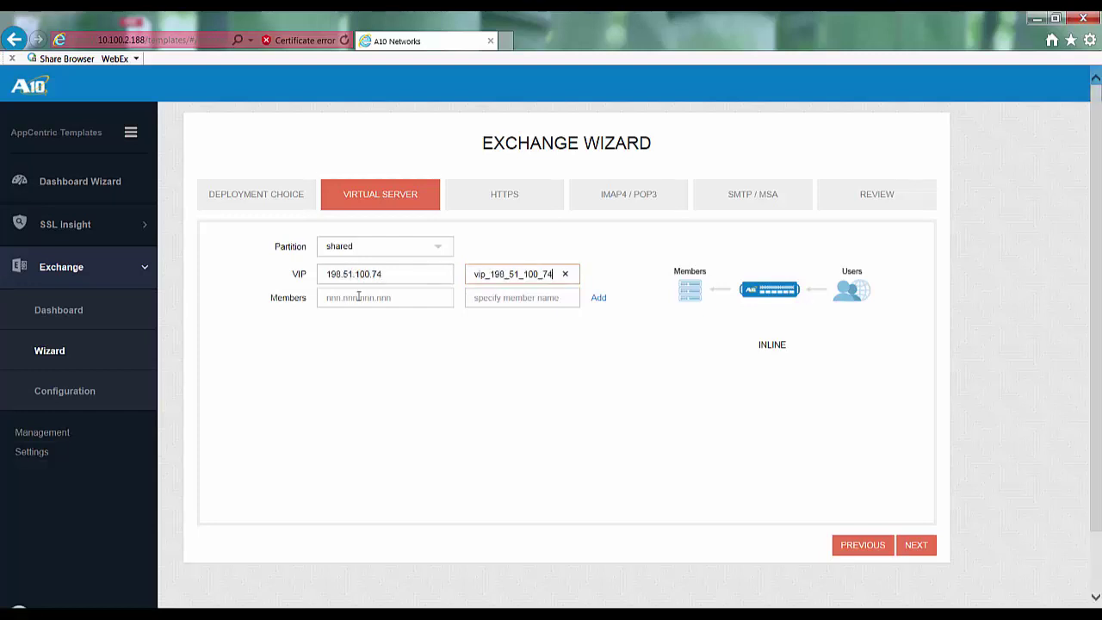
Step: Add server members 10.1.0.211 and 10.1.0.212 and continue to the HTTPS step
click(358, 297)
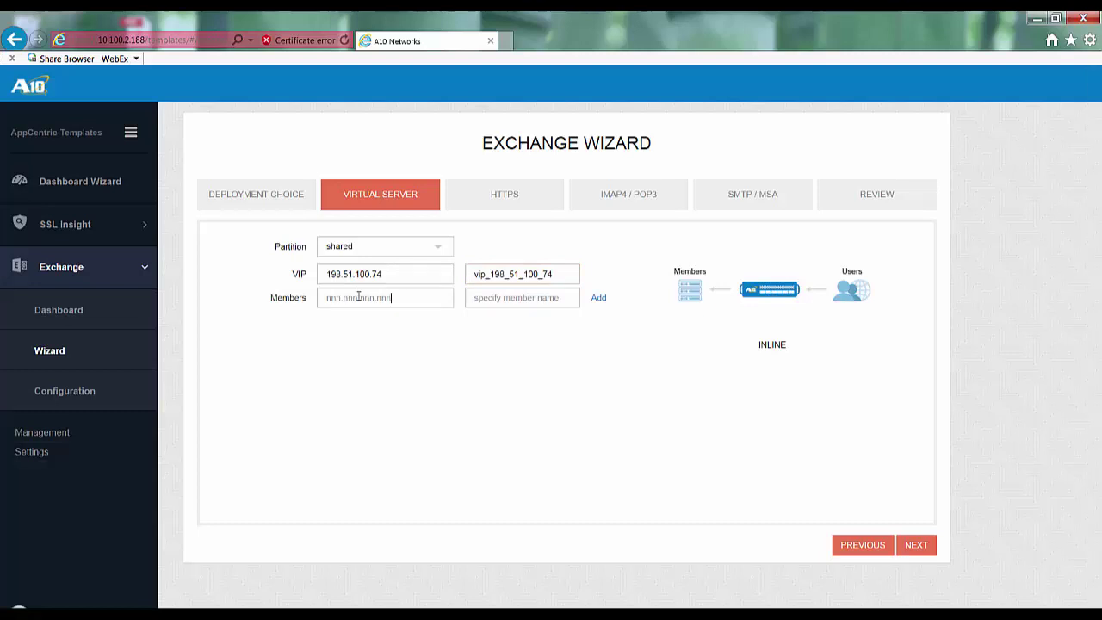
text(10.1.0.211)
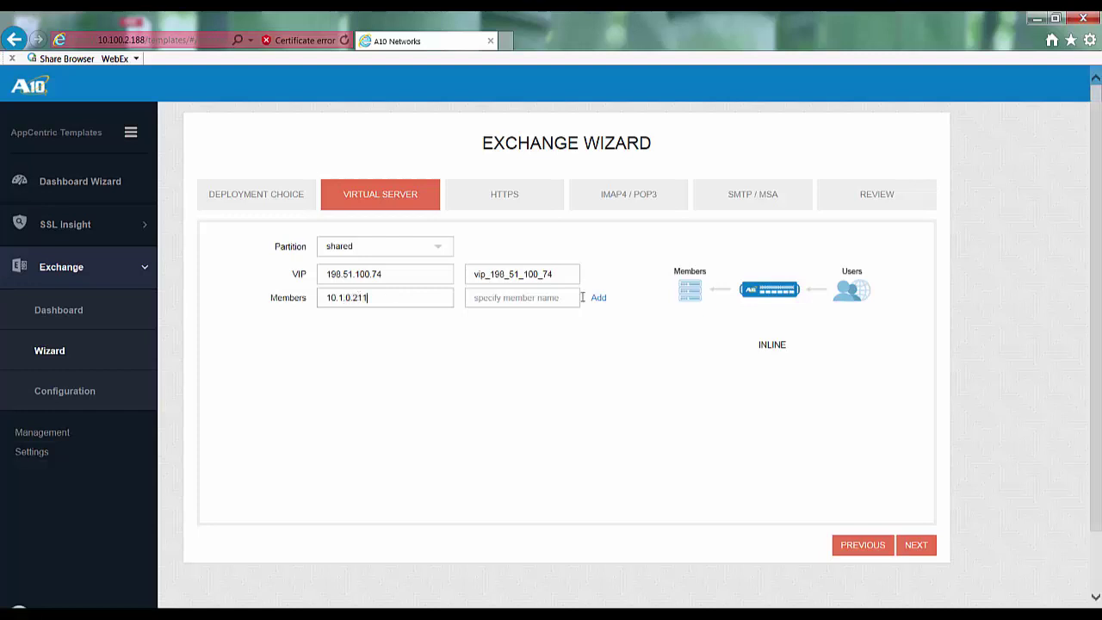
click(598, 297)
click(382, 295)
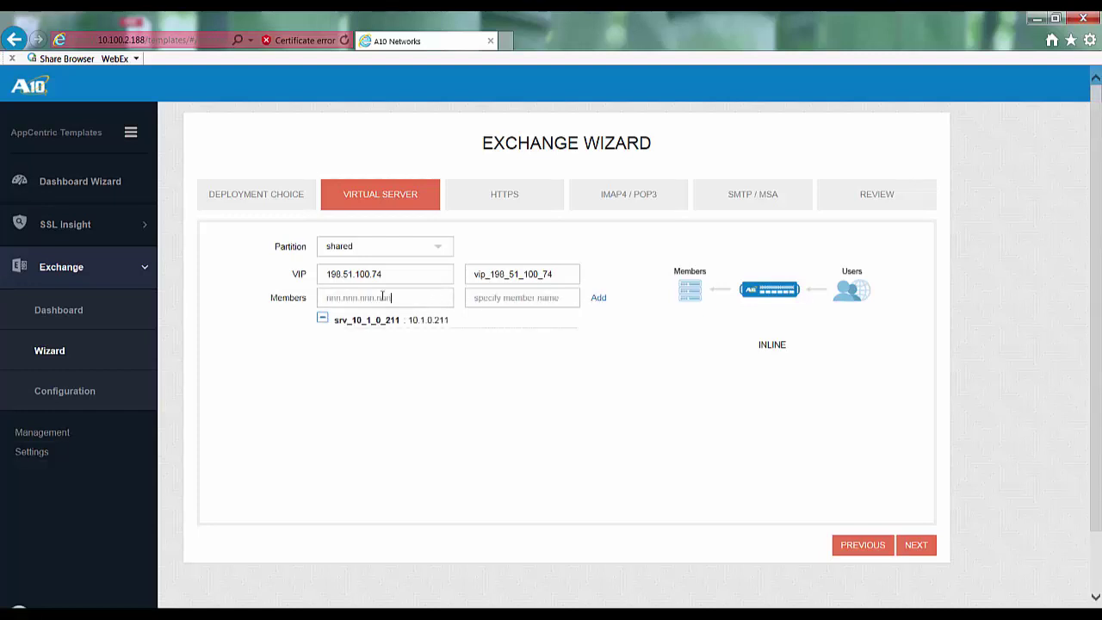
text(10.1.0.212)
click(599, 298)
click(919, 546)
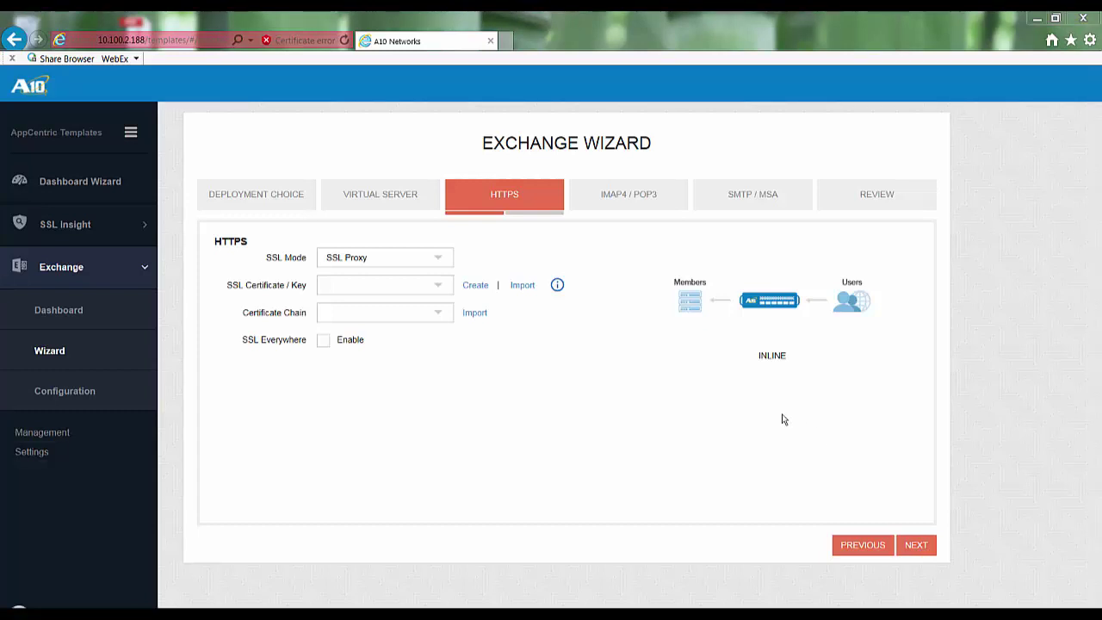
Step: Choose SSL Offload mode with the A10Lab certificate/key and enable SSL Everywhere
click(441, 261)
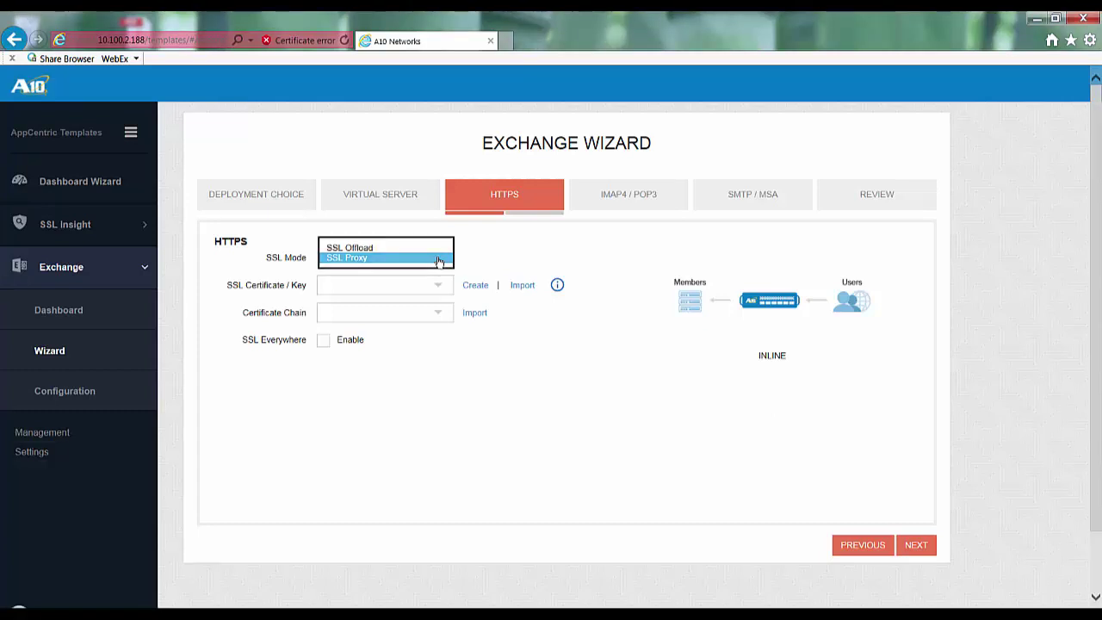
click(436, 248)
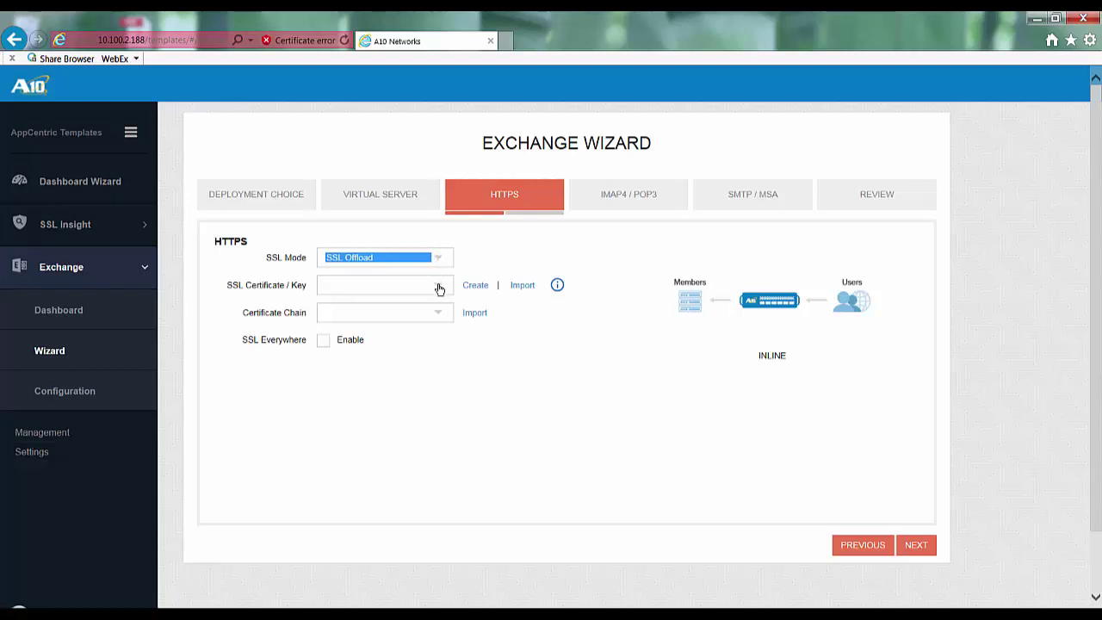
click(439, 288)
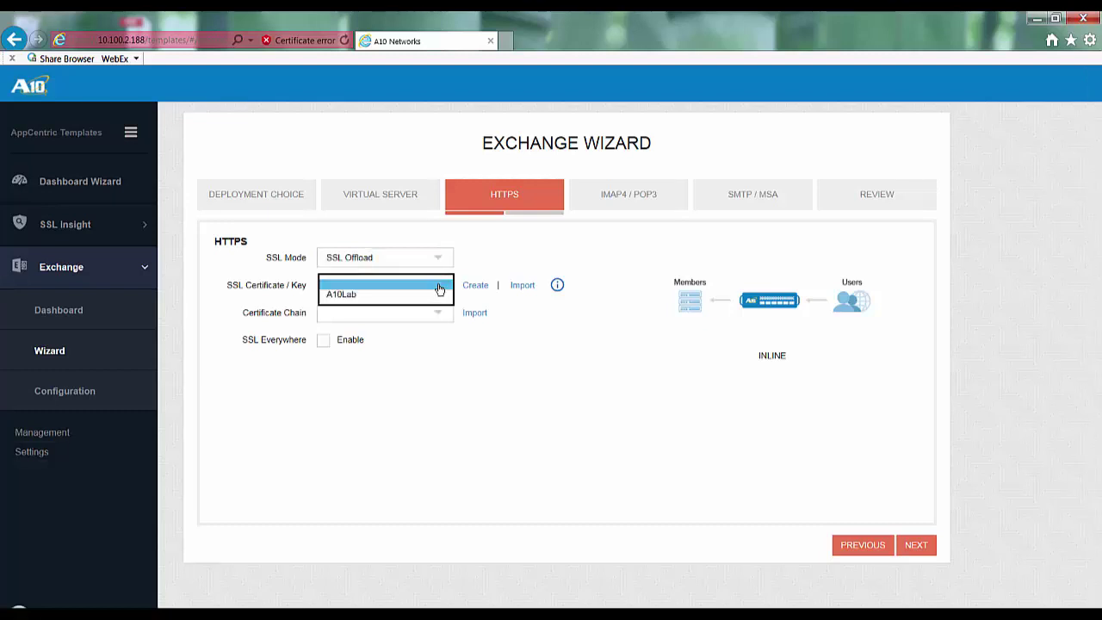
click(356, 297)
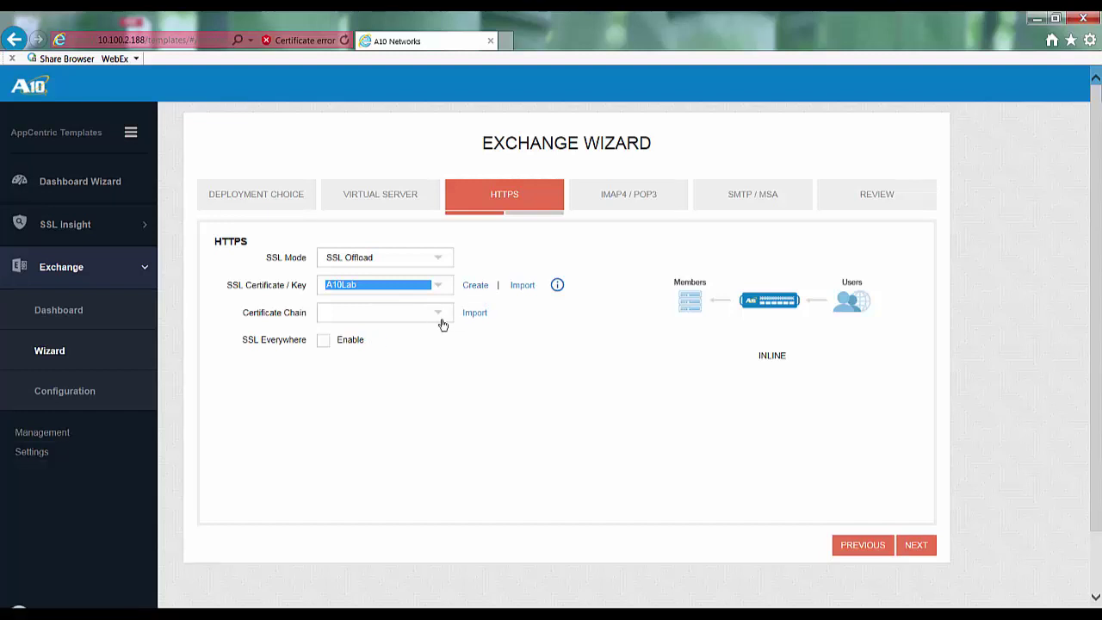
click(322, 341)
mouse_move(378, 340)
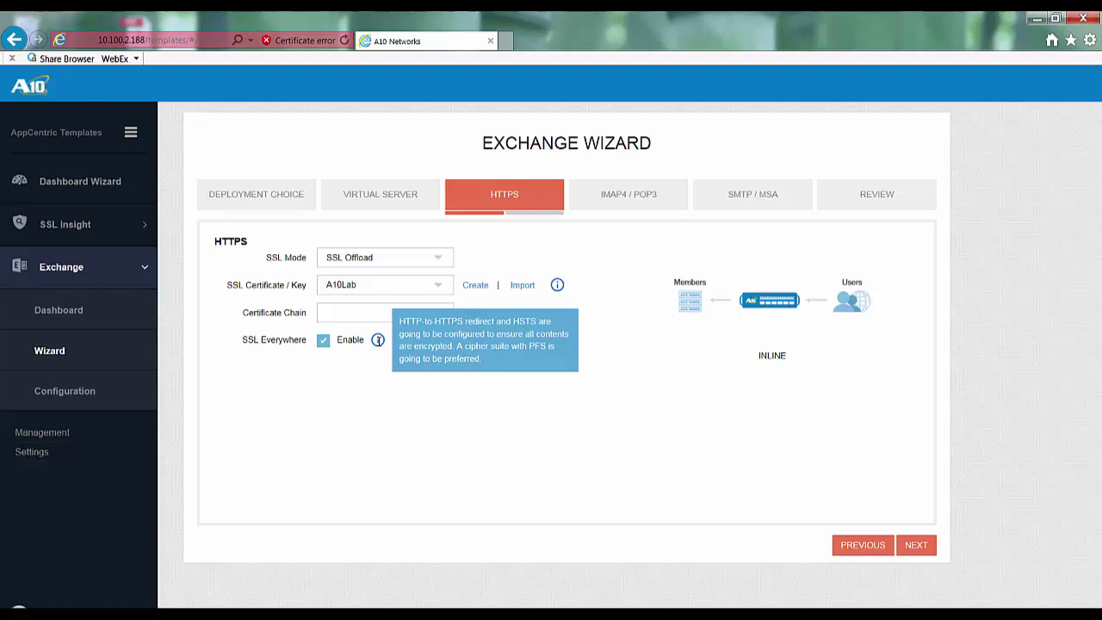
click(916, 544)
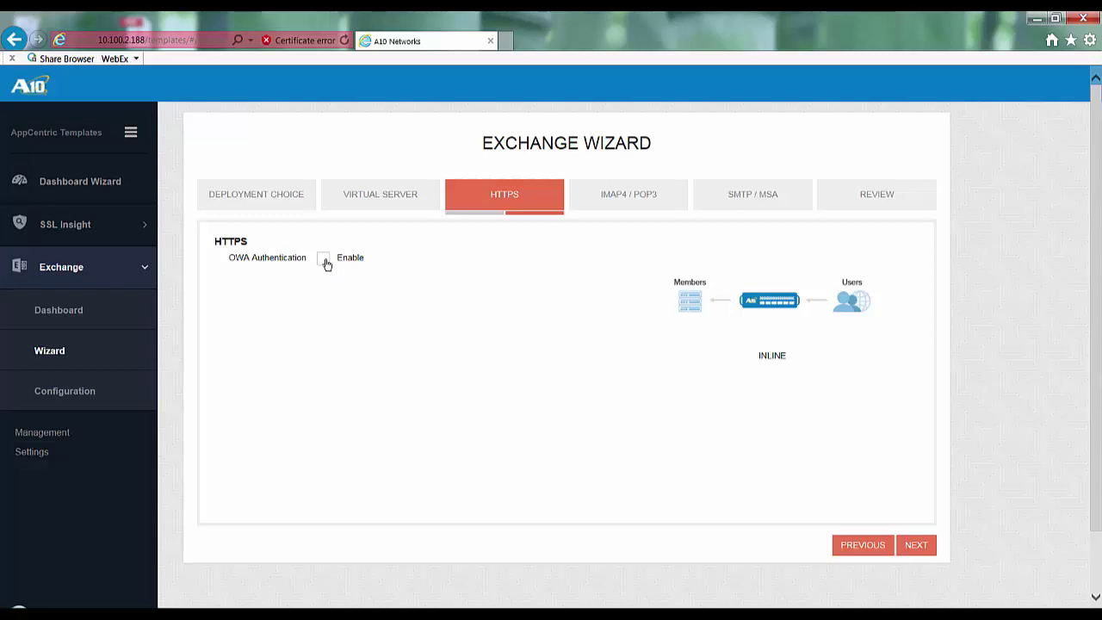
Step: Enable OWA authentication with Active Directory 10.1.0.210 and the Basic relay protocol
click(324, 259)
click(347, 285)
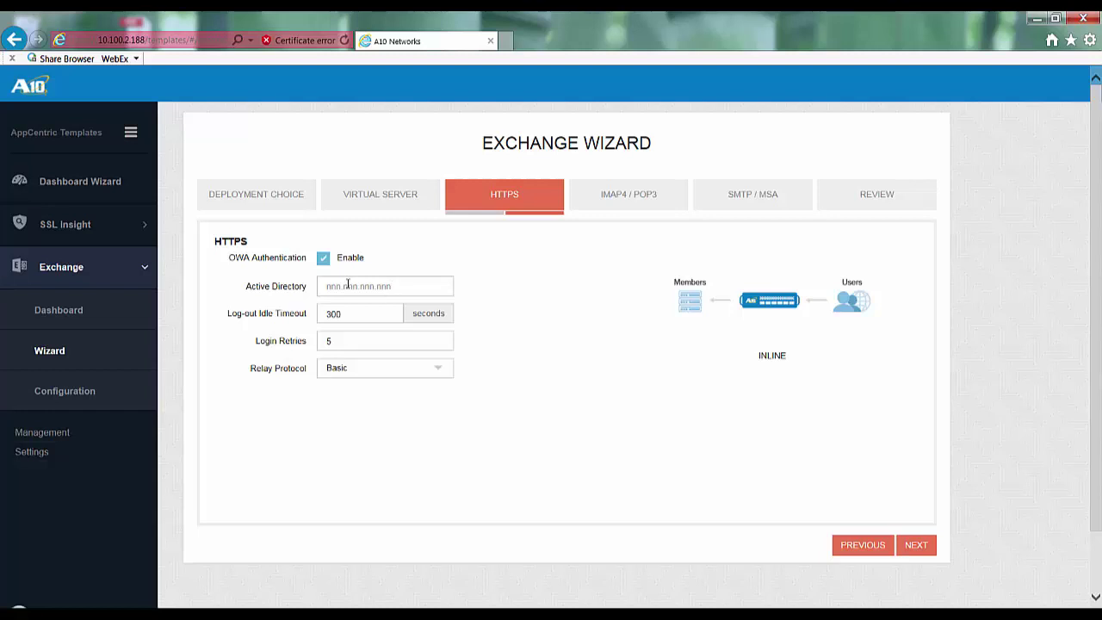
text(10)
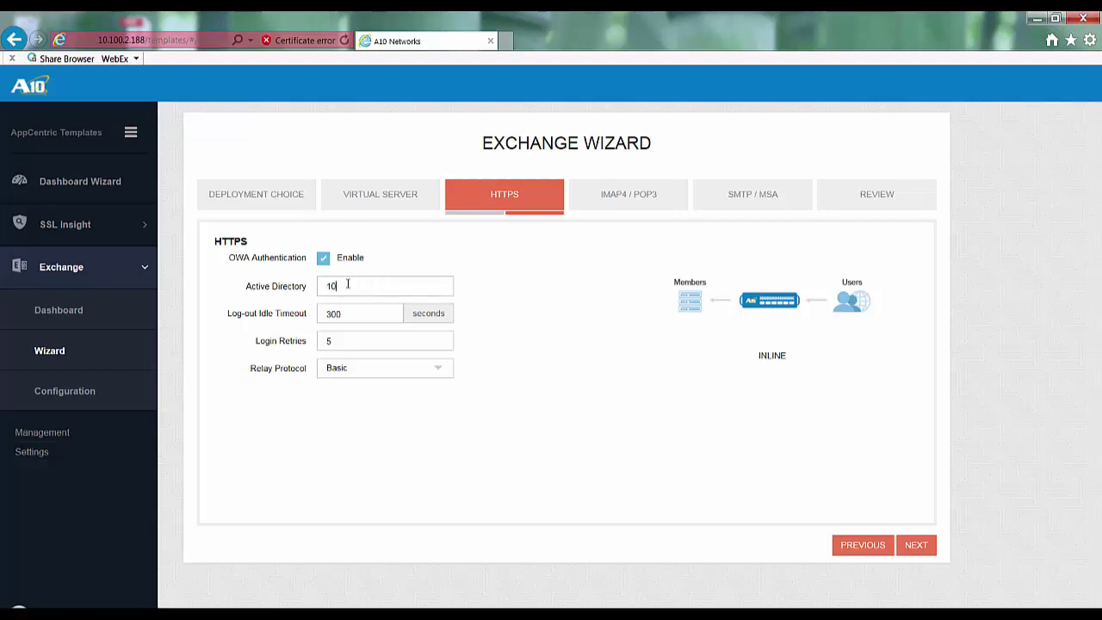
text(.1.0.210)
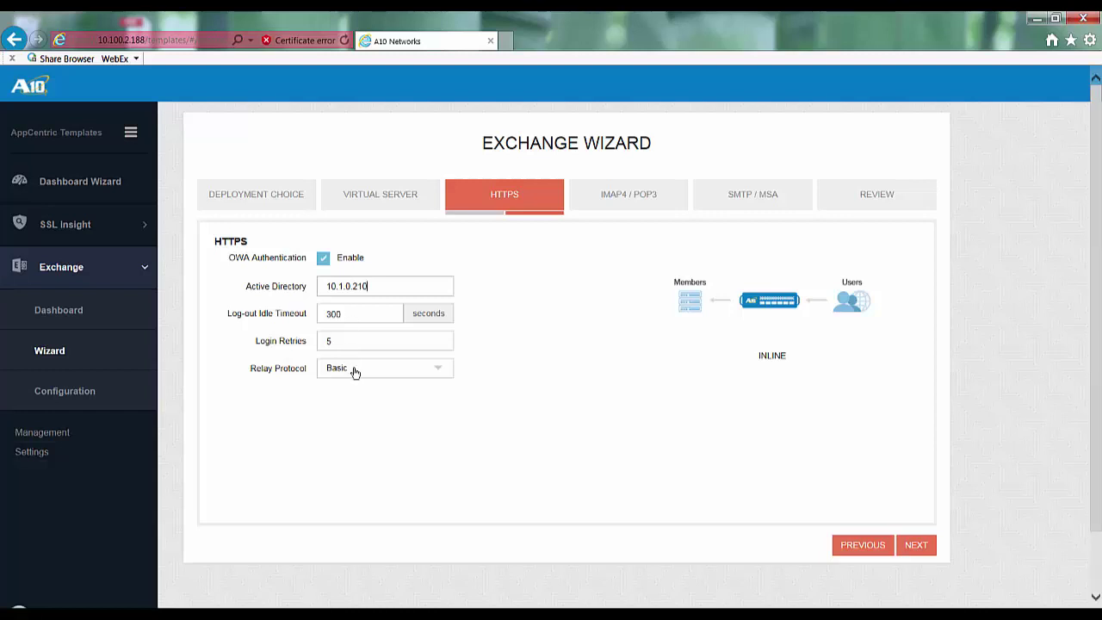
click(354, 374)
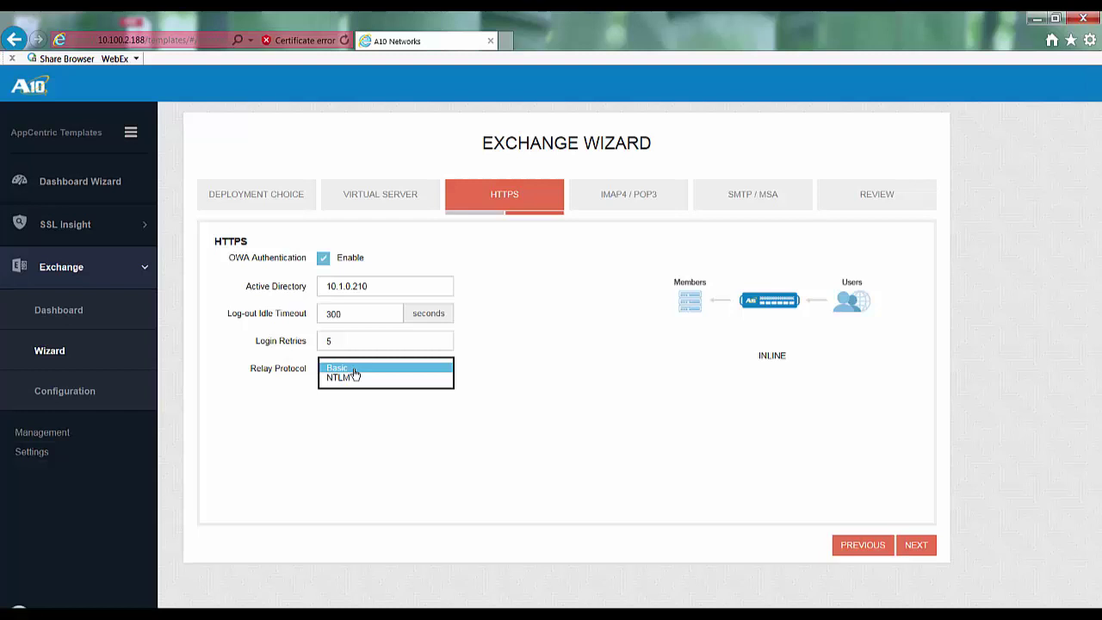
click(353, 370)
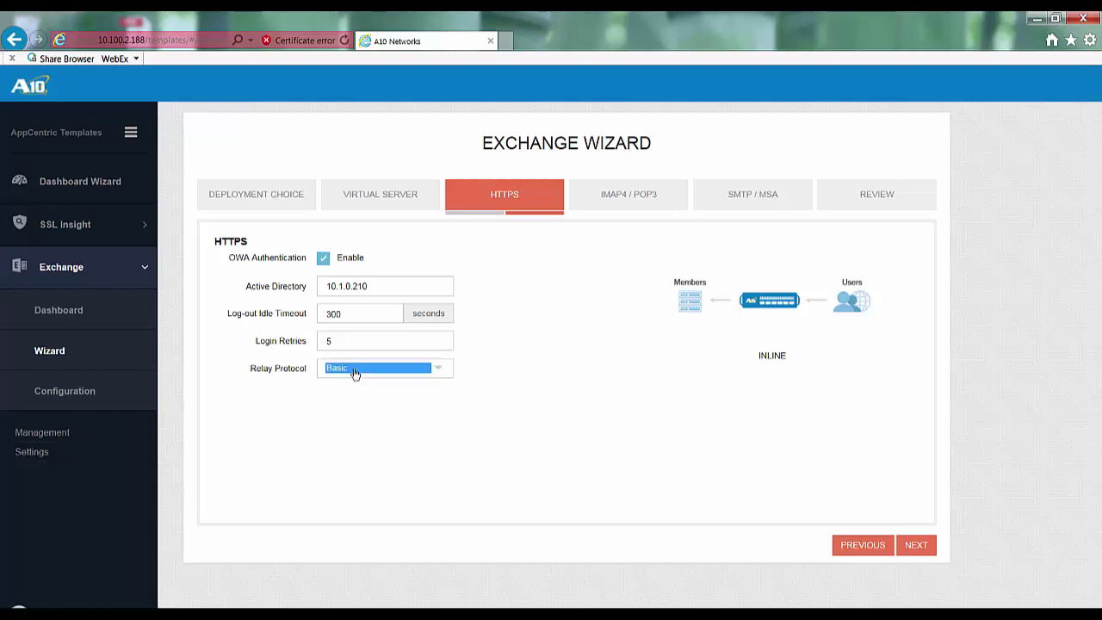
Step: Enable the IMAP4, IMAP4S, POP3 and POP3S services
click(916, 545)
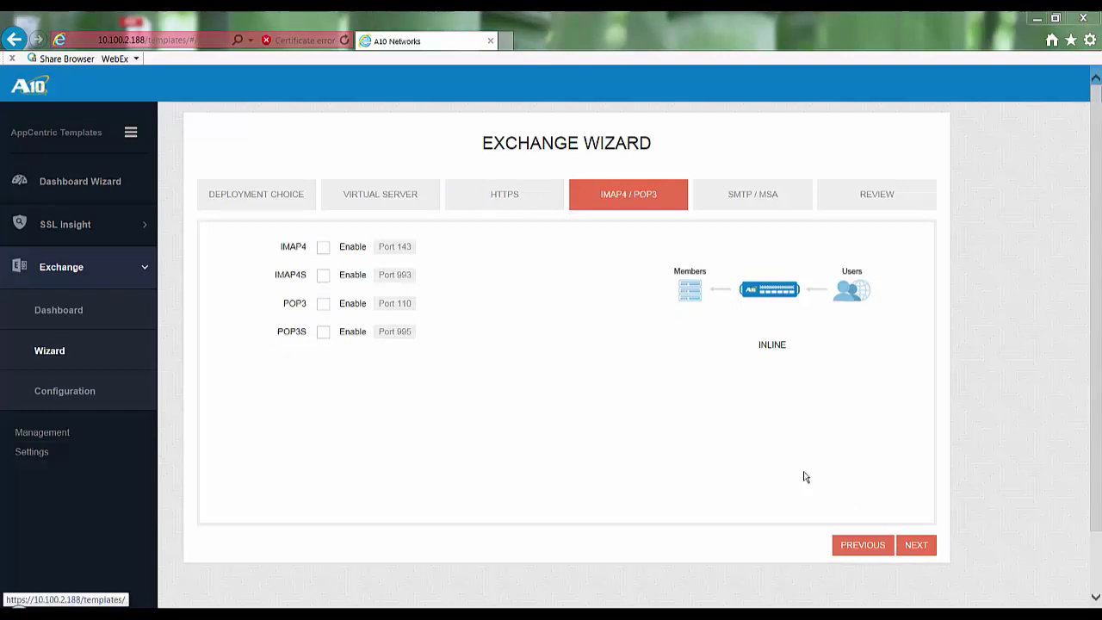
click(323, 248)
click(323, 275)
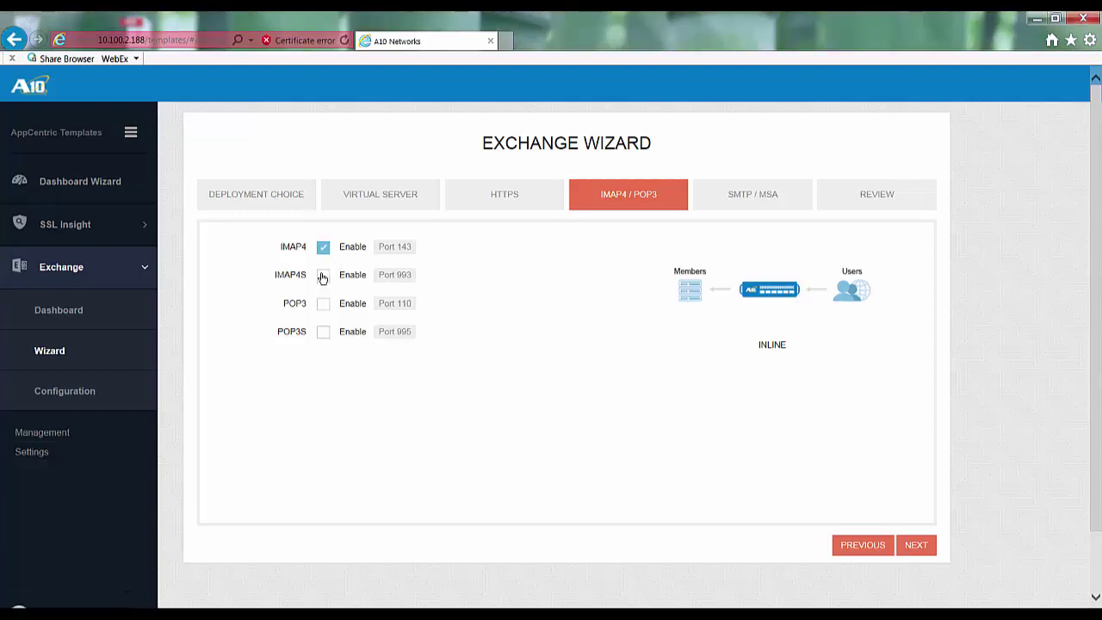
click(323, 305)
click(323, 332)
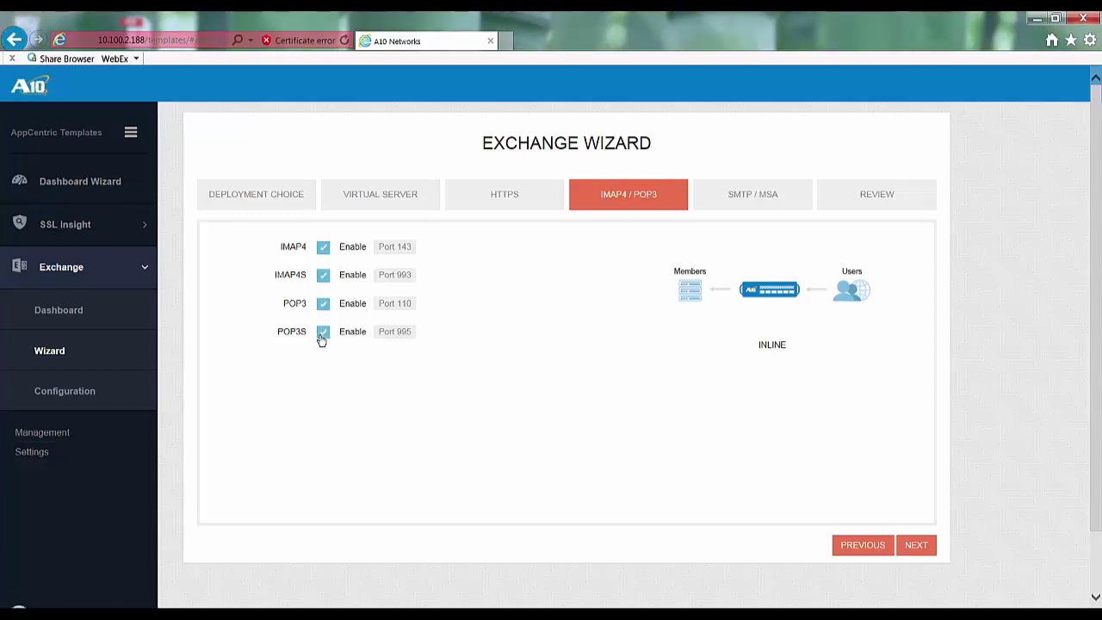
Step: Enable the MSA service on port 587 and proceed to the Review summary
click(918, 546)
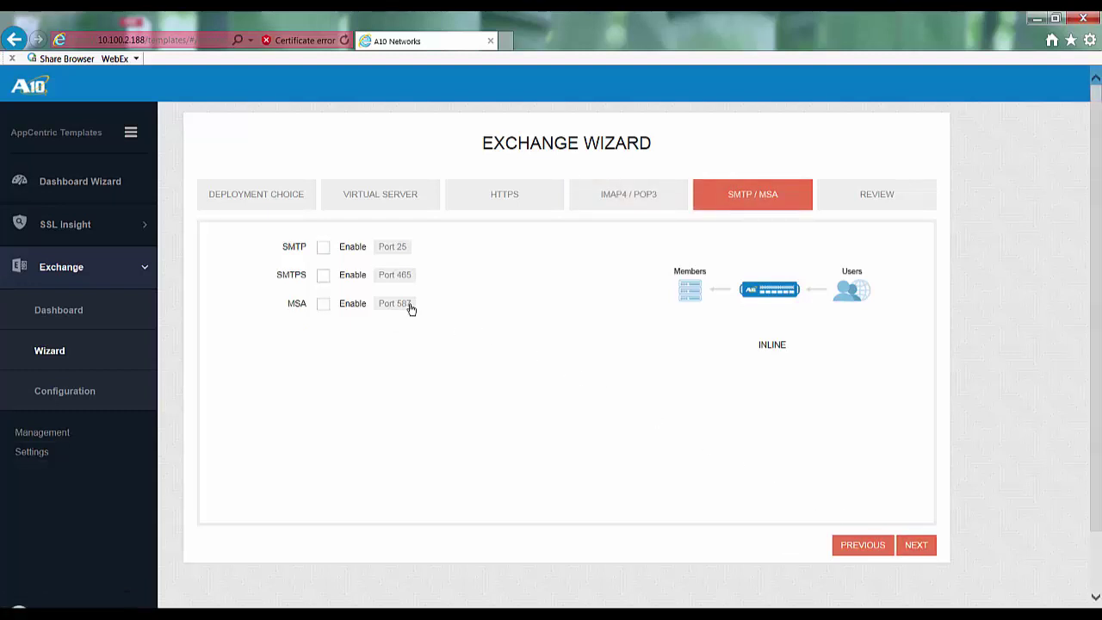
click(323, 306)
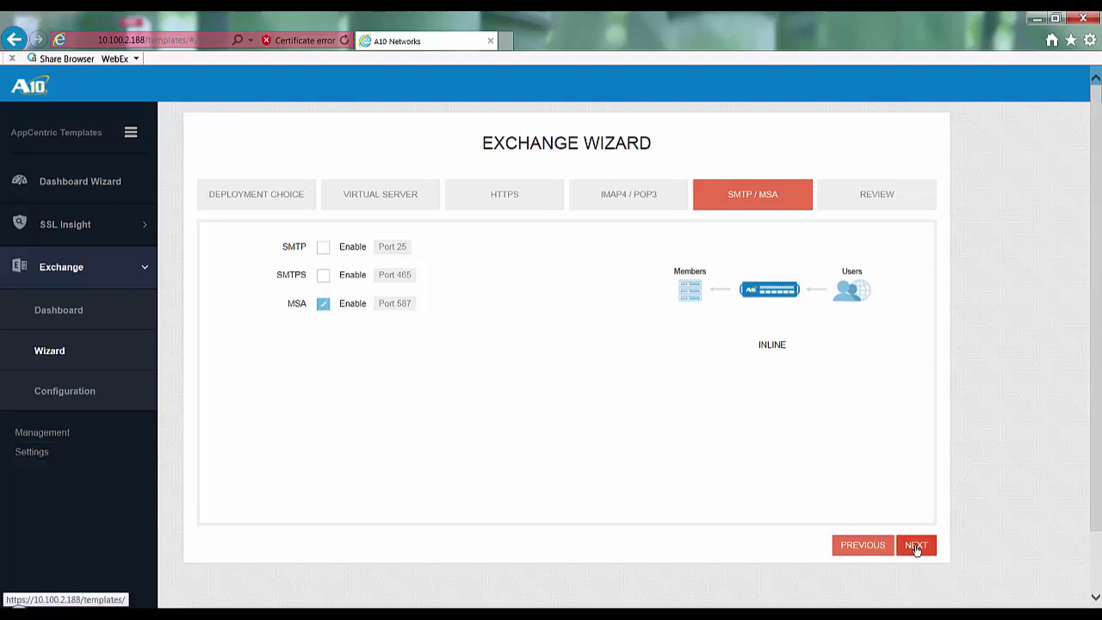
click(914, 546)
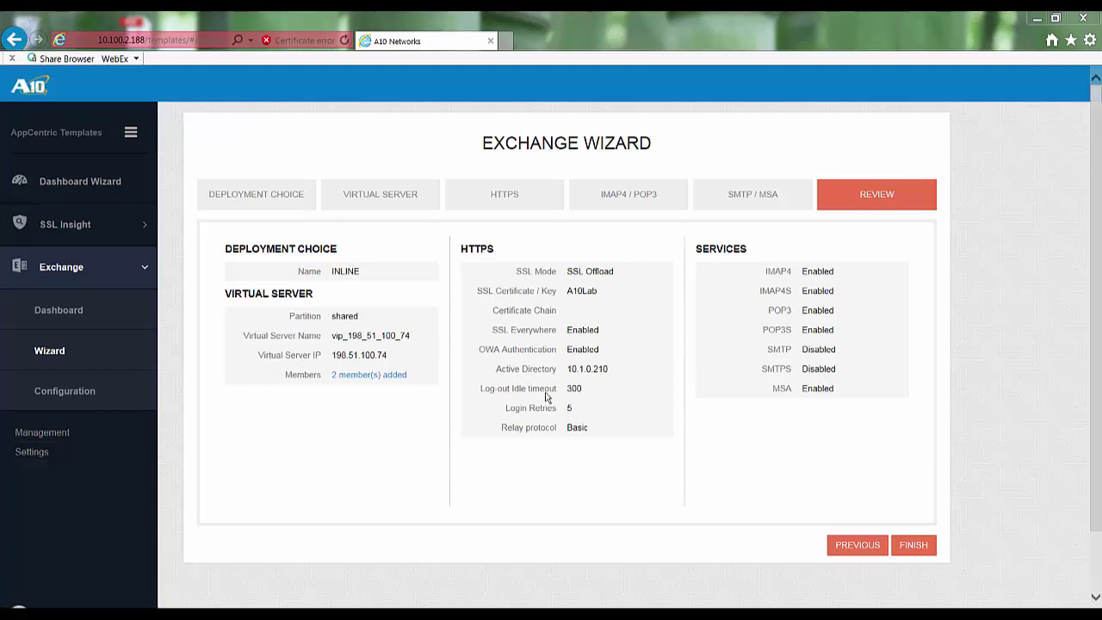
Step: Finish the wizard to preview the generated CLI configuration
click(914, 549)
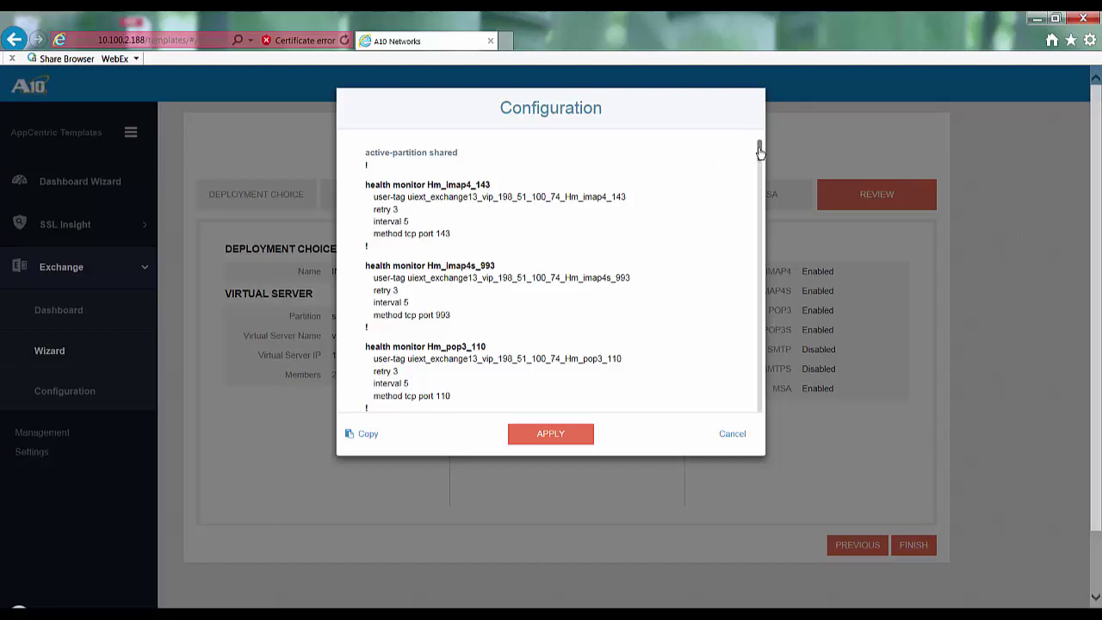
Step: Scroll through the generated configuration and apply it to the device
drag(760, 153, 758, 396)
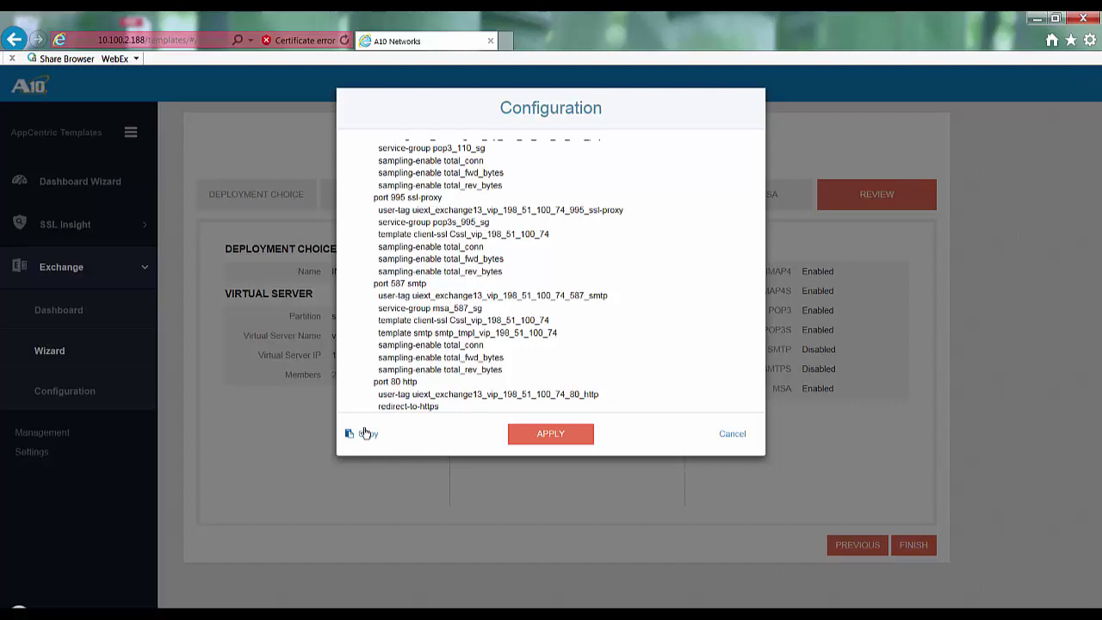
click(556, 437)
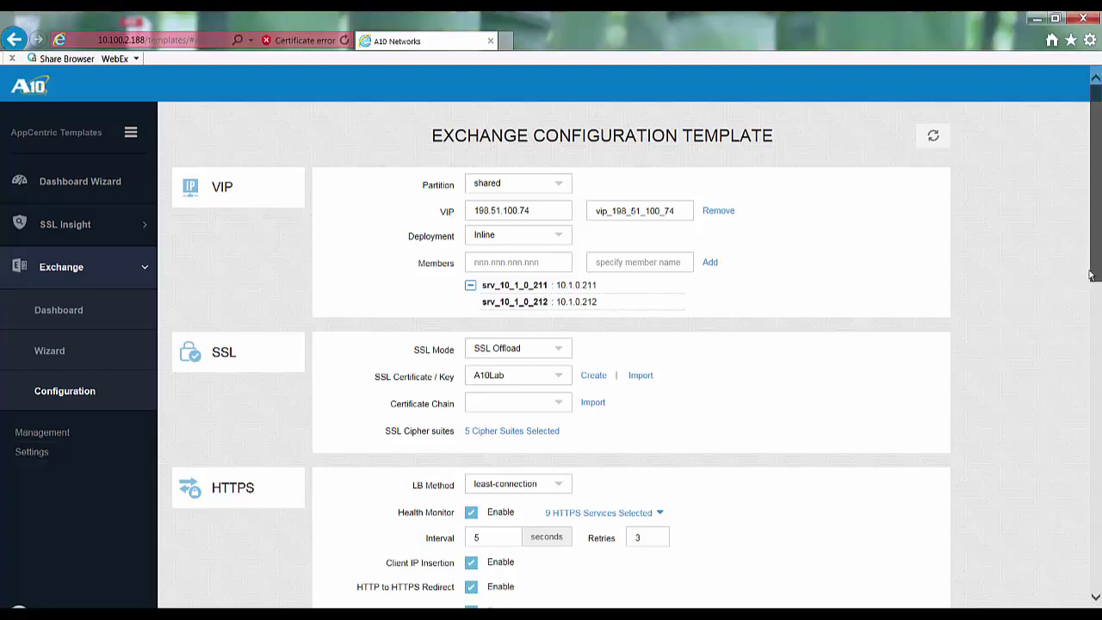
Step: Scroll the Exchange Configuration Template to confirm VIP 198.51.100.74
drag(1093, 266, 1090, 582)
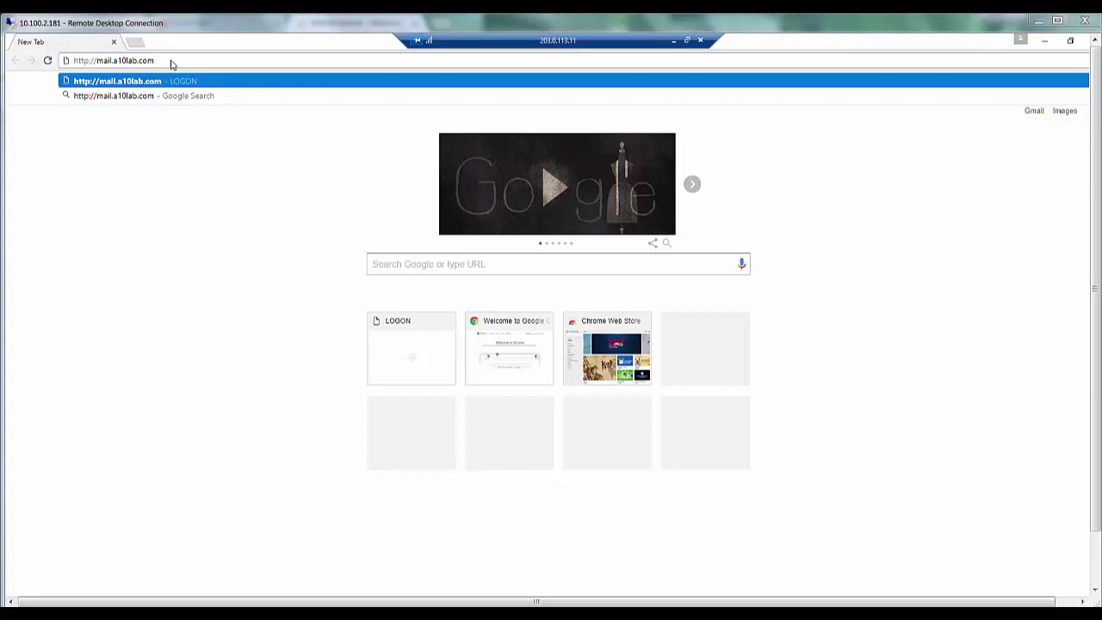
key(Return)
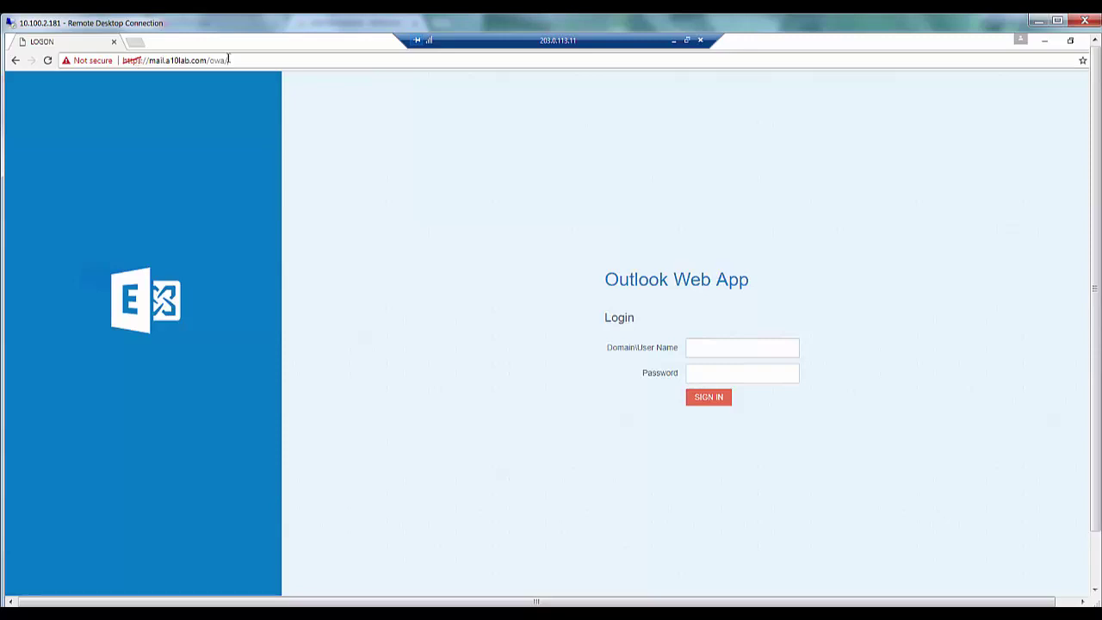
Step: Log into Outlook Web App at /owa/ with the test user's user name and password
drag(229, 61, 207, 60)
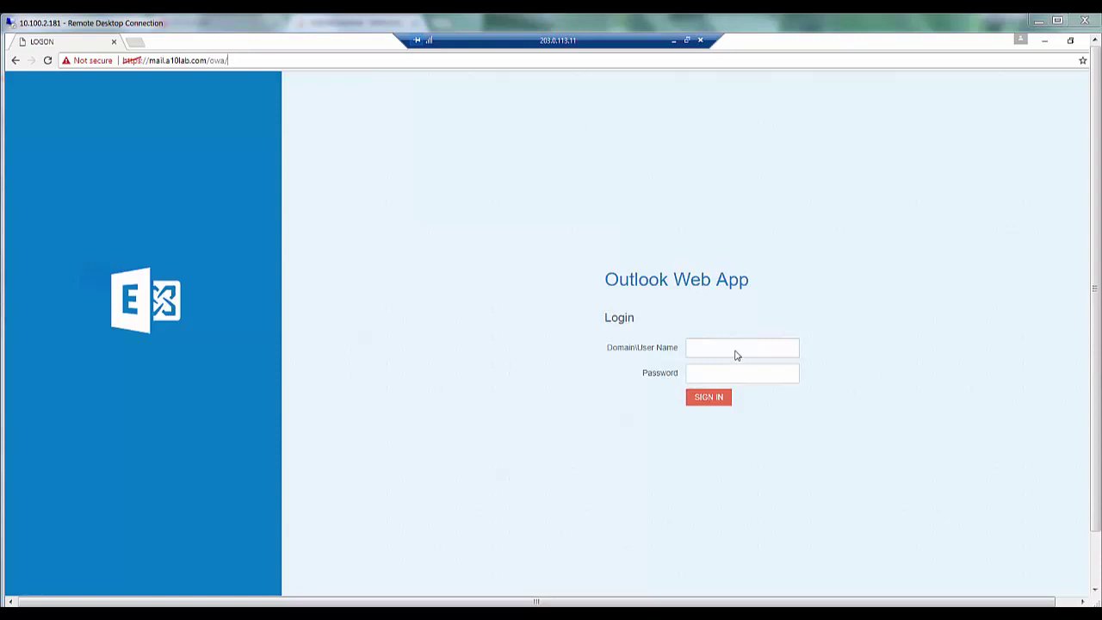
click(699, 349)
click(701, 350)
text(h)
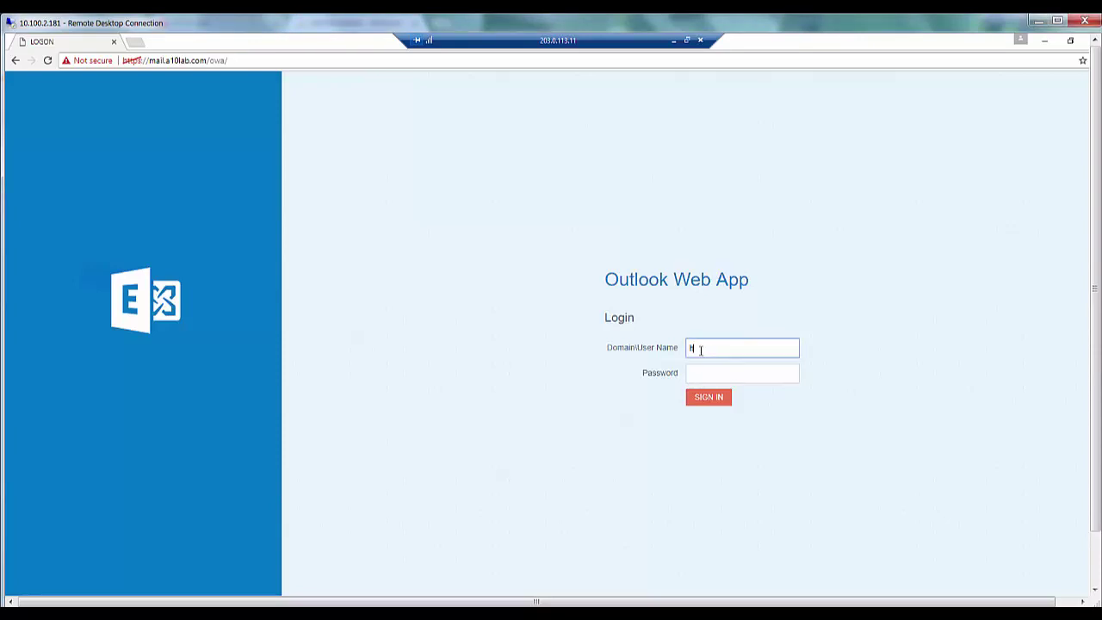
text(arry.potter)
key(Tab)
text(P@ssw0rd)
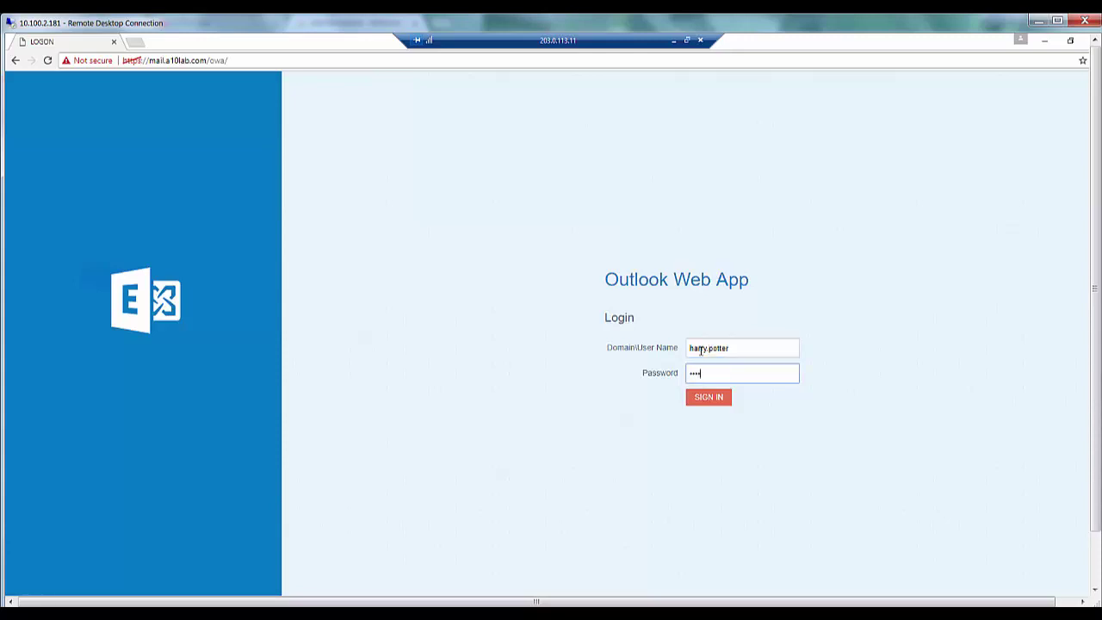
text(1234)
click(709, 400)
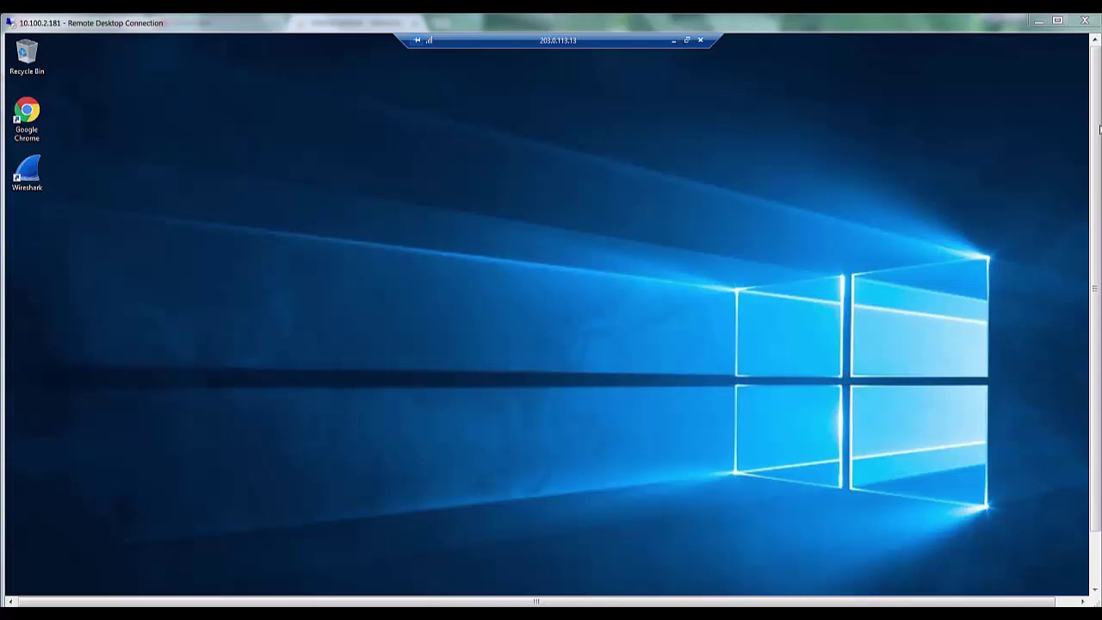
Step: Launch Outlook 2016 and accept the mail server's certificate so the test mailbox connects to Exchange
drag(1097, 129, 1097, 185)
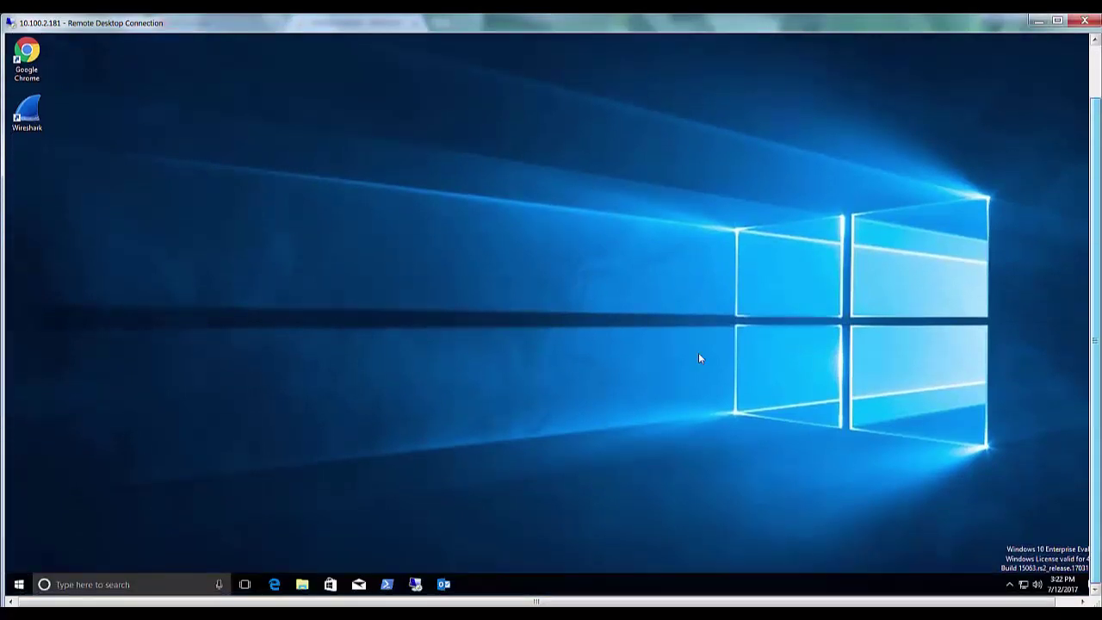
click(444, 584)
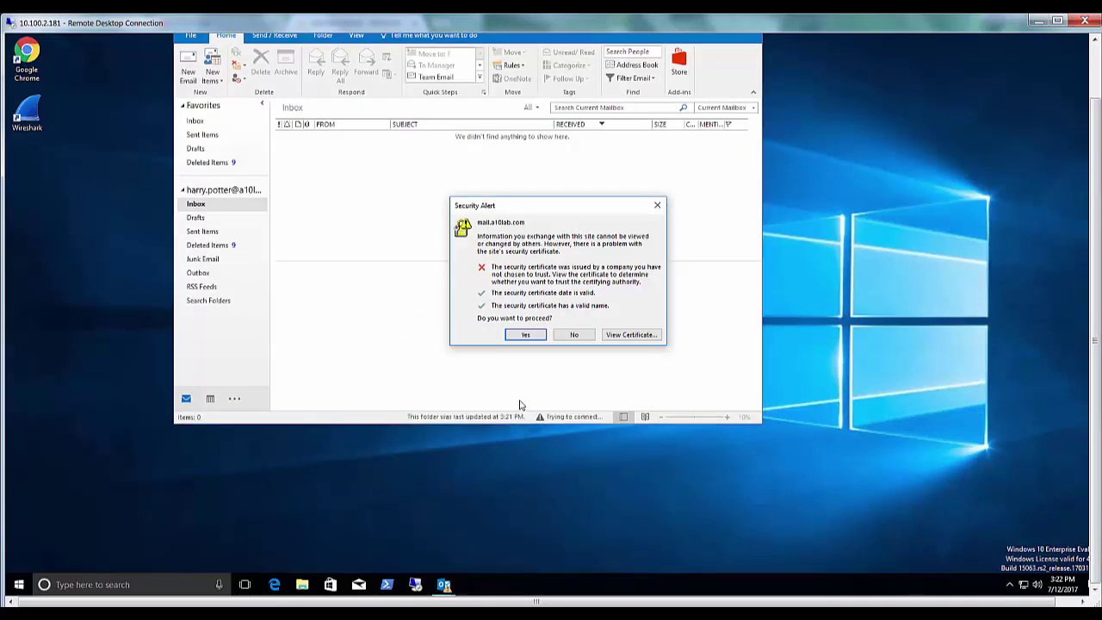
click(526, 336)
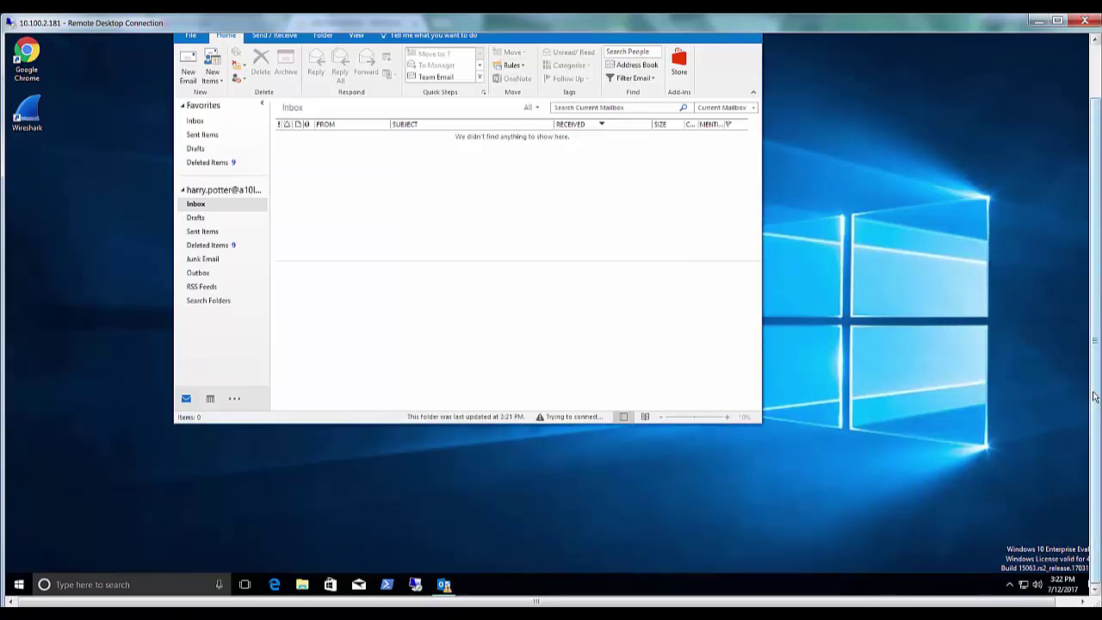
drag(1095, 397, 1092, 365)
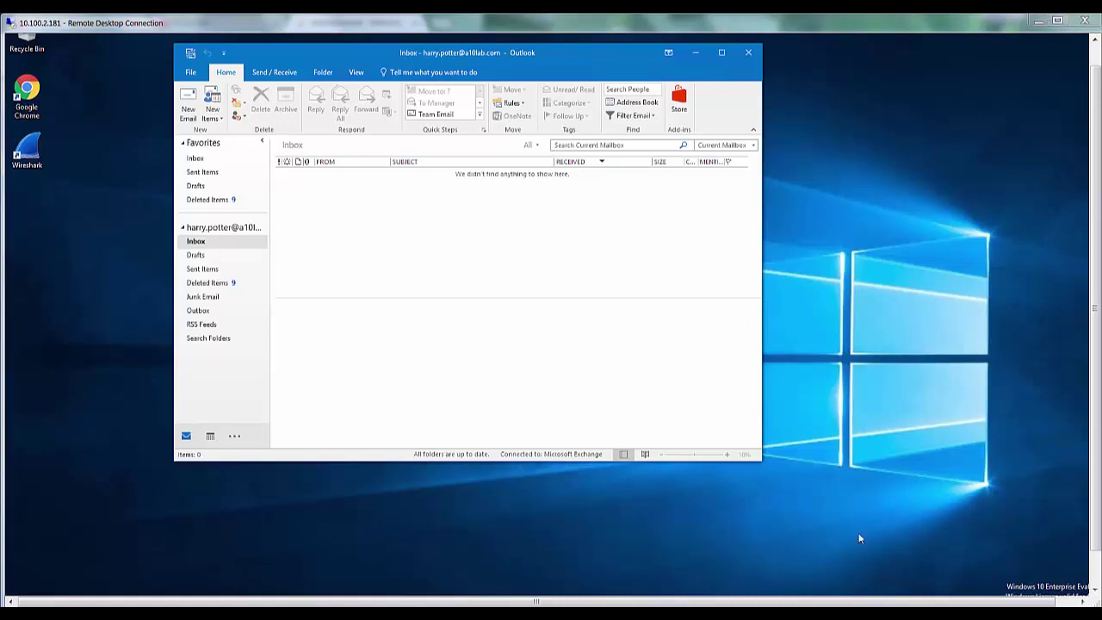
Step: Send a new email with subject 'This is a test message' to the mailbox's own user
click(189, 102)
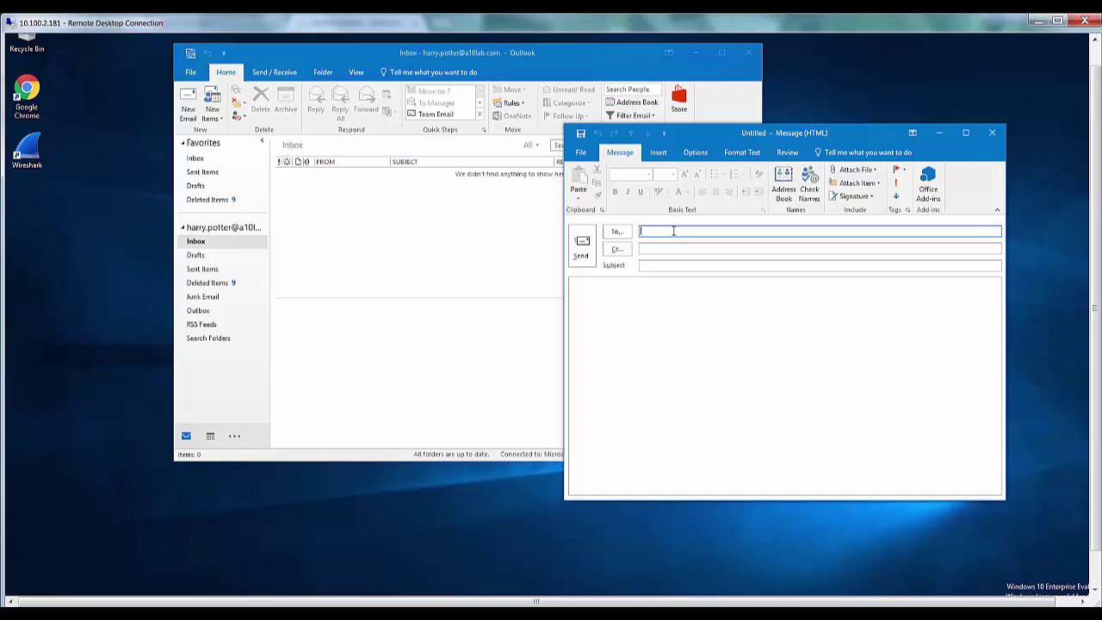
text(harr)
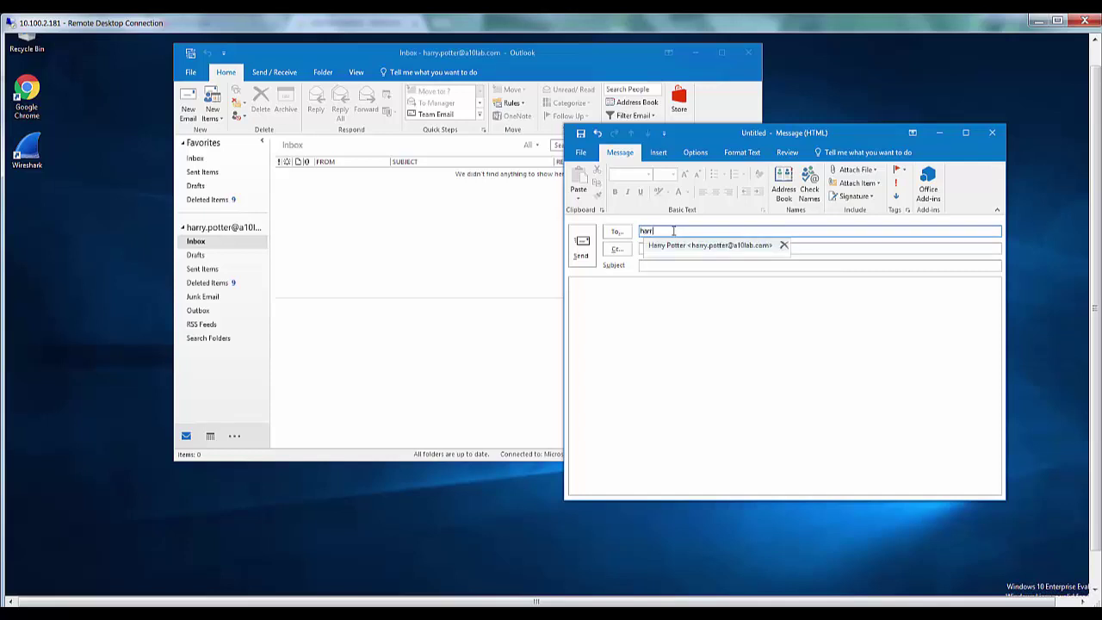
key(Return)
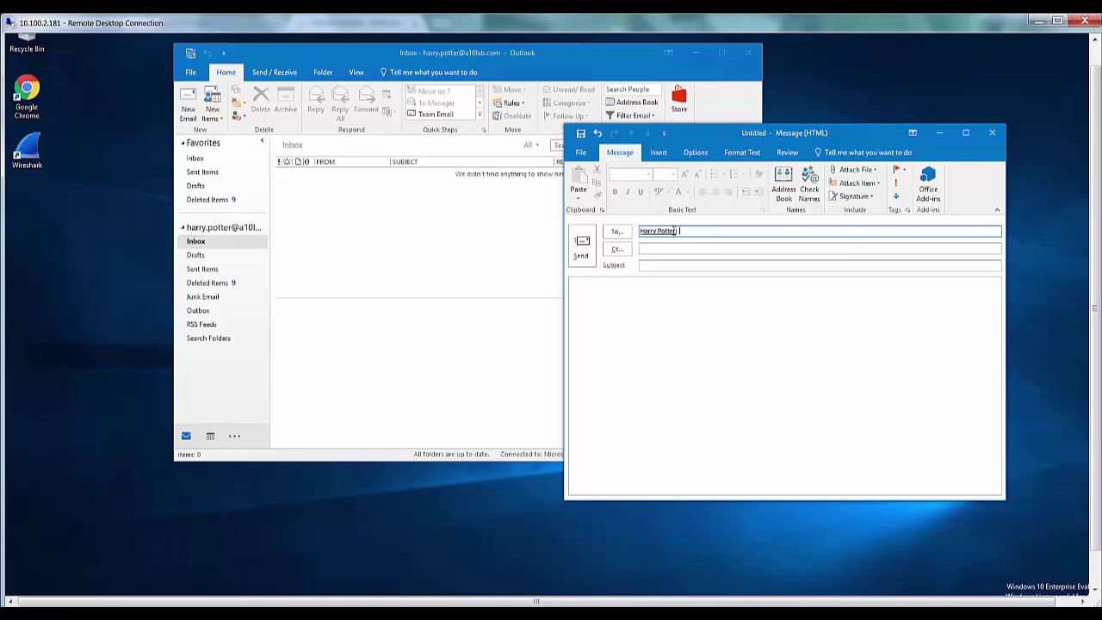
click(664, 266)
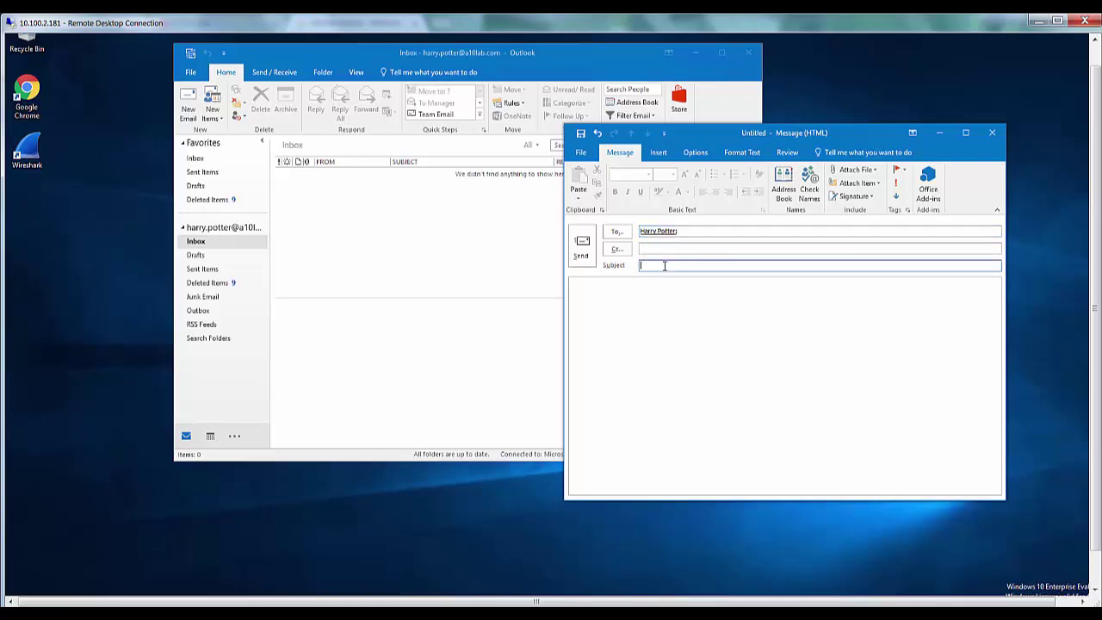
text(This is a test message)
click(583, 242)
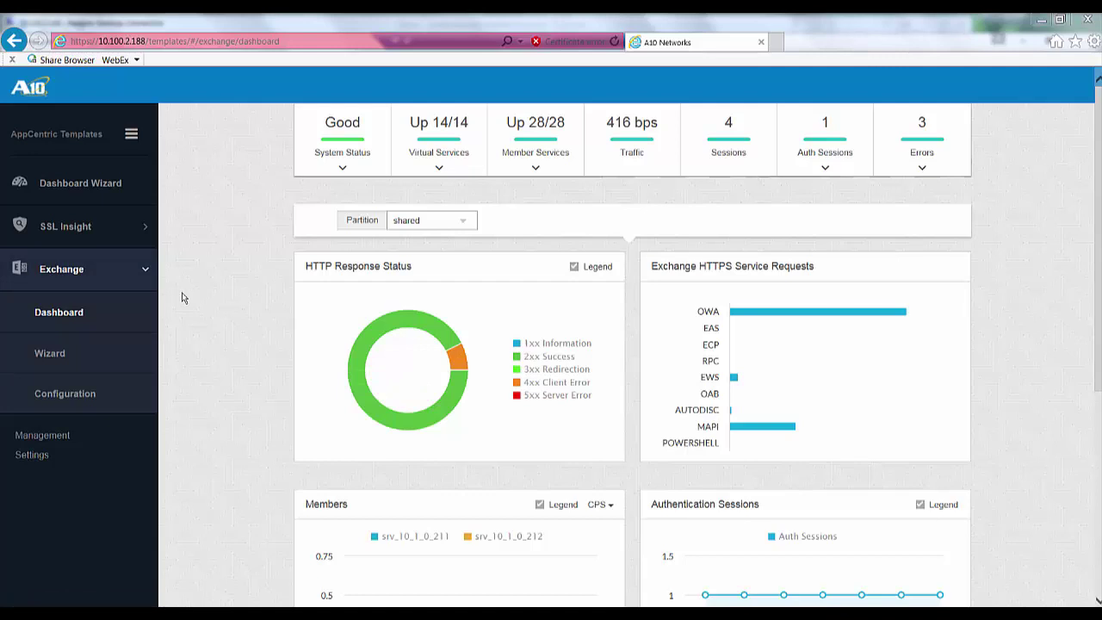
Step: Review the Member Services and Auth Sessions tables on the Exchange dashboard, then scroll down the page
click(534, 171)
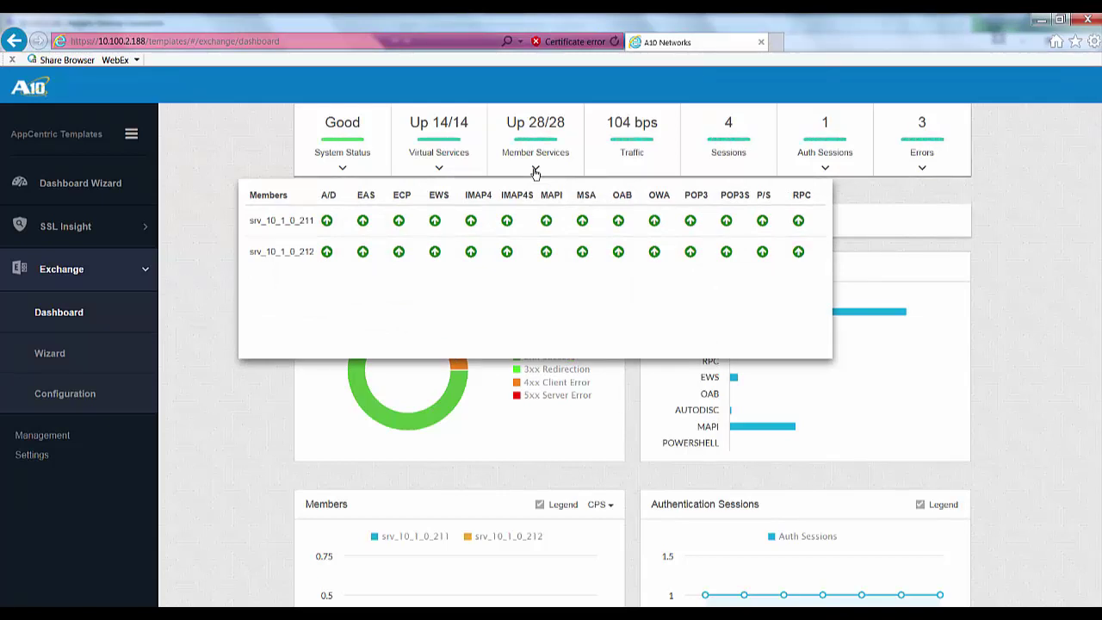
click(535, 170)
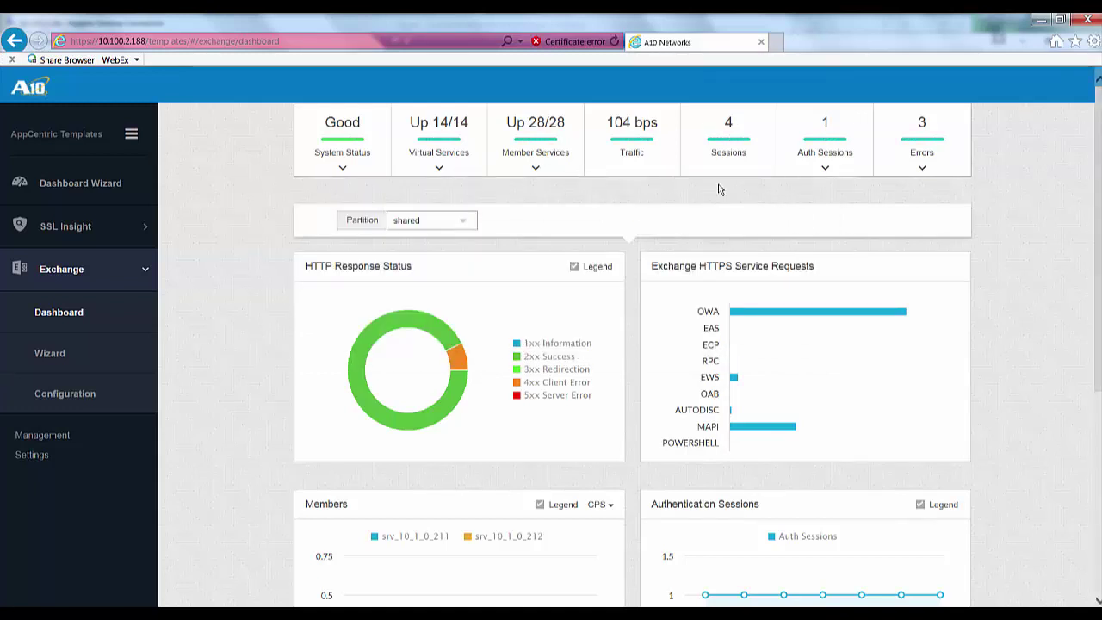
click(824, 169)
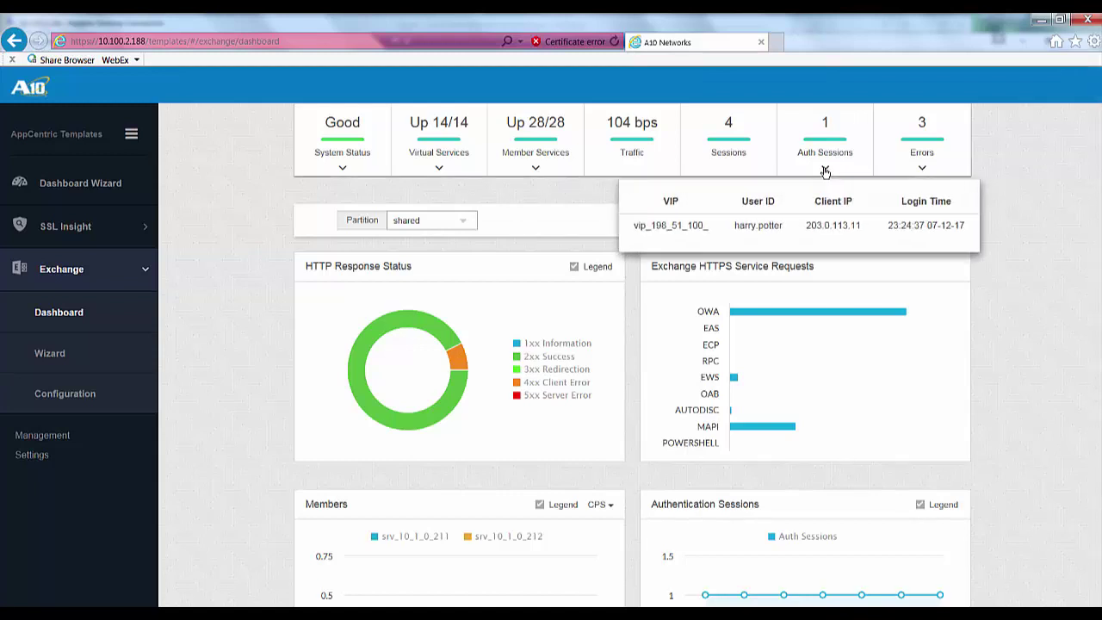
click(824, 169)
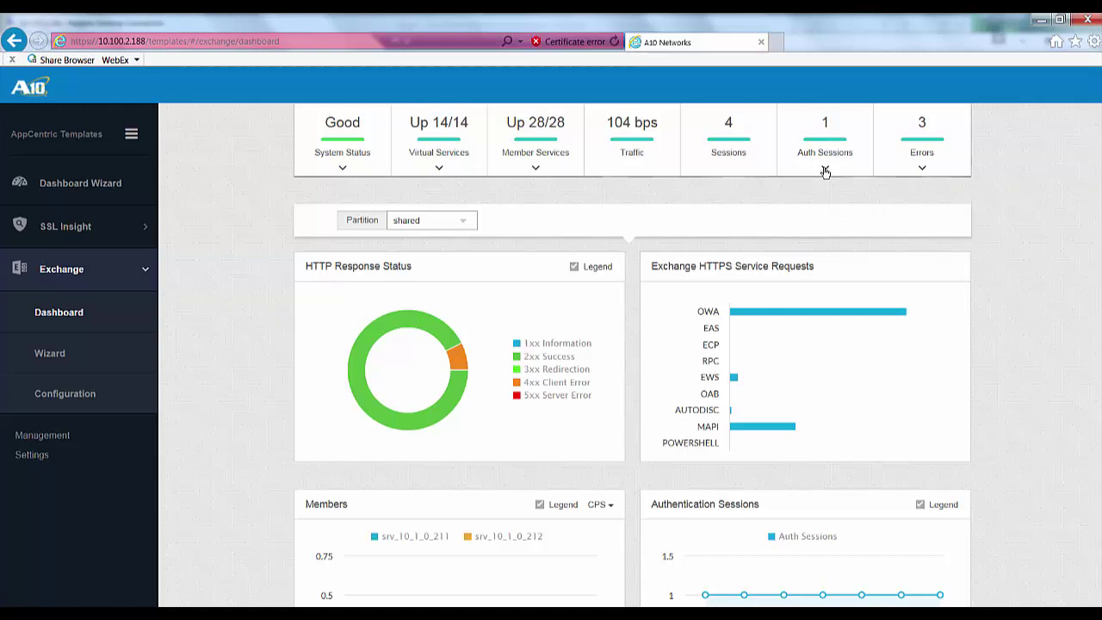
scroll(750, 263, down, 1)
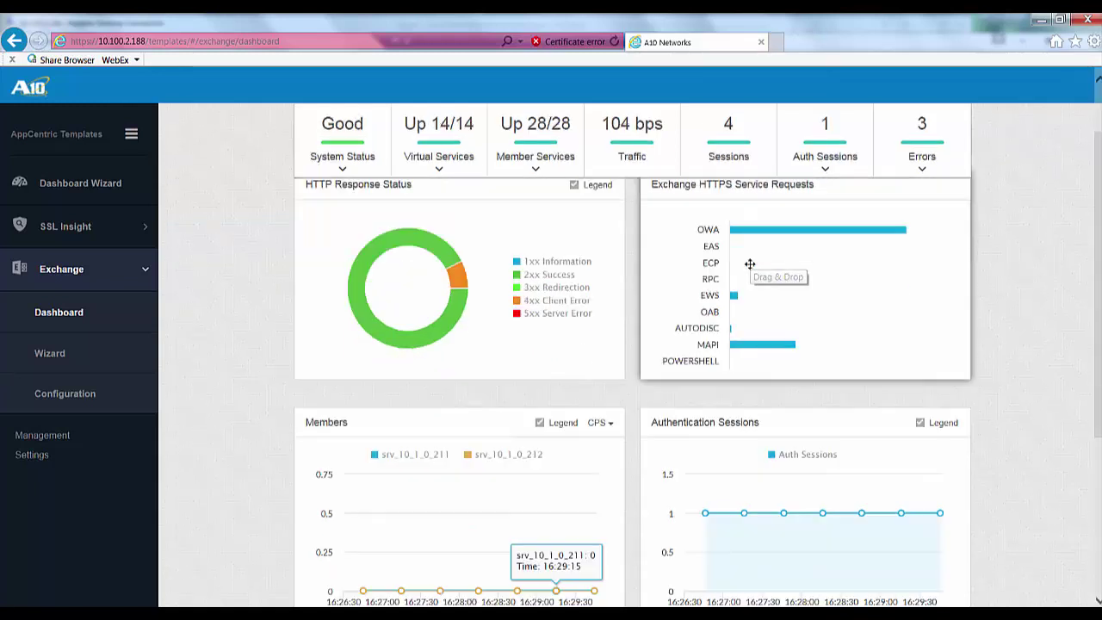
scroll(750, 267, down, 1)
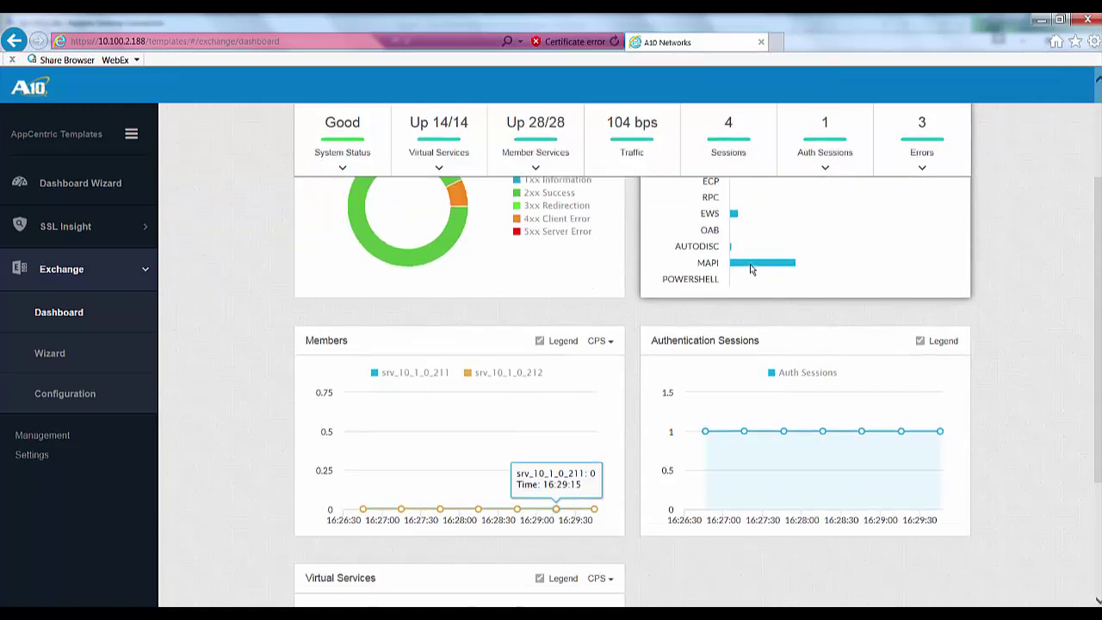
scroll(749, 269, down, 2)
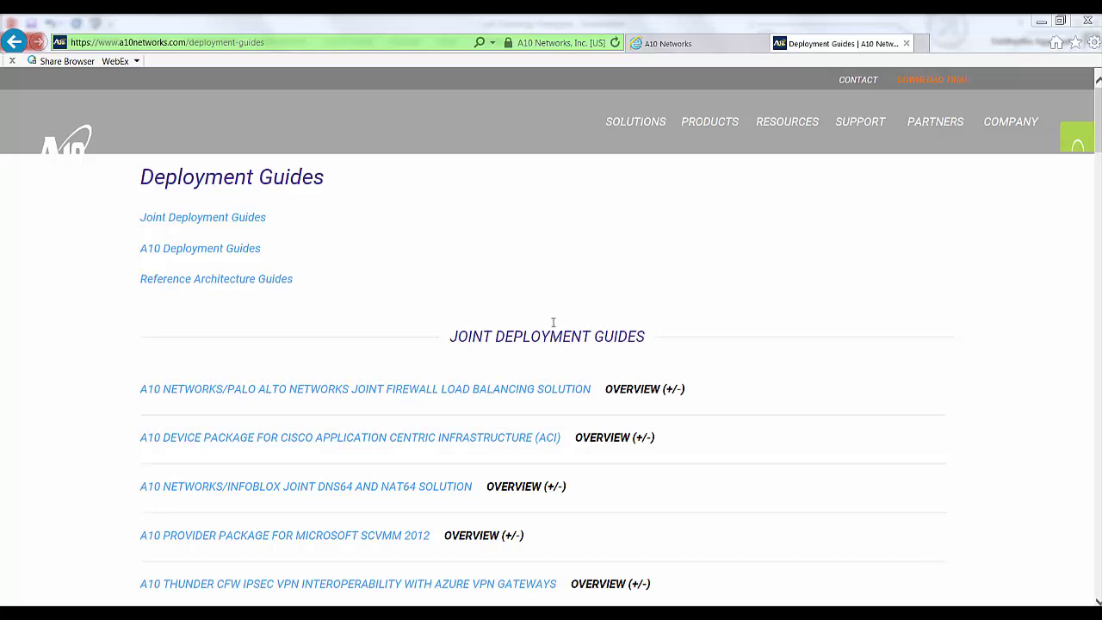
Step: Highlight the full deployment-guides URL in the browser's address bar
click(241, 46)
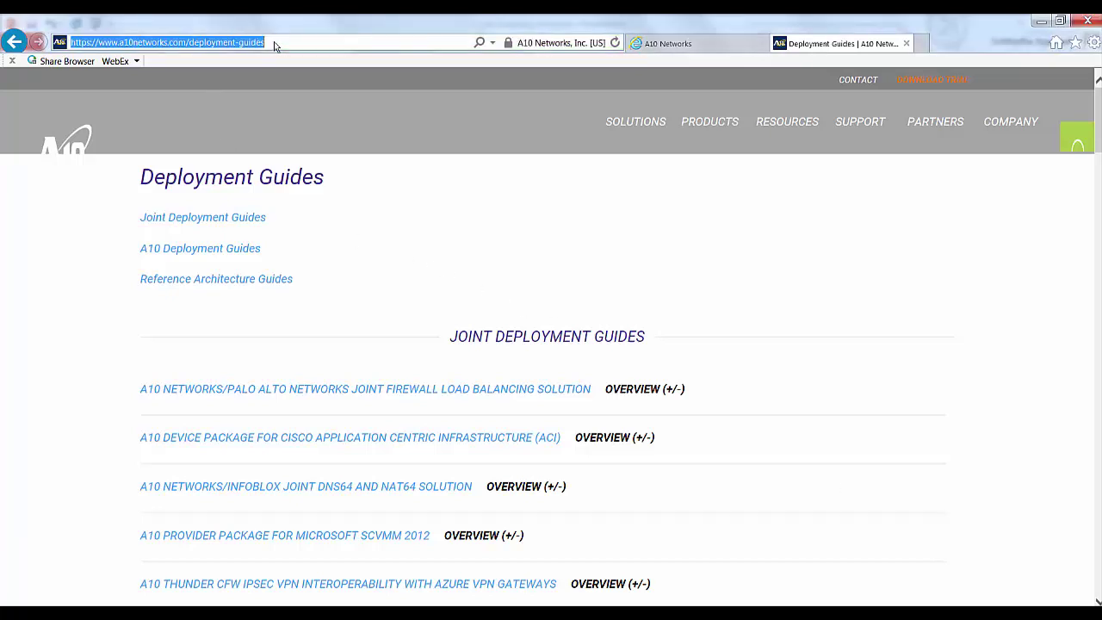